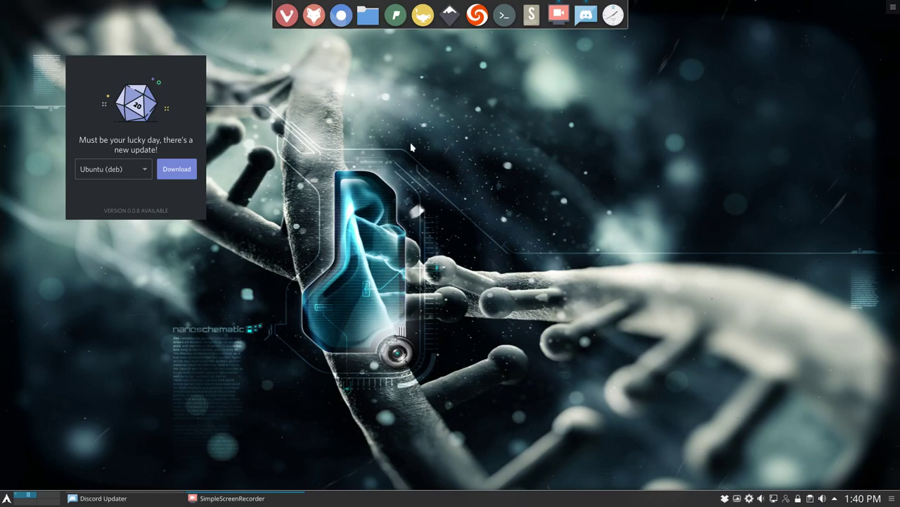
Review the ArcoLinux 18.12.7 summary in Konsole, close it, and centre the Discord update notice.
key(ctrl+alt+t)
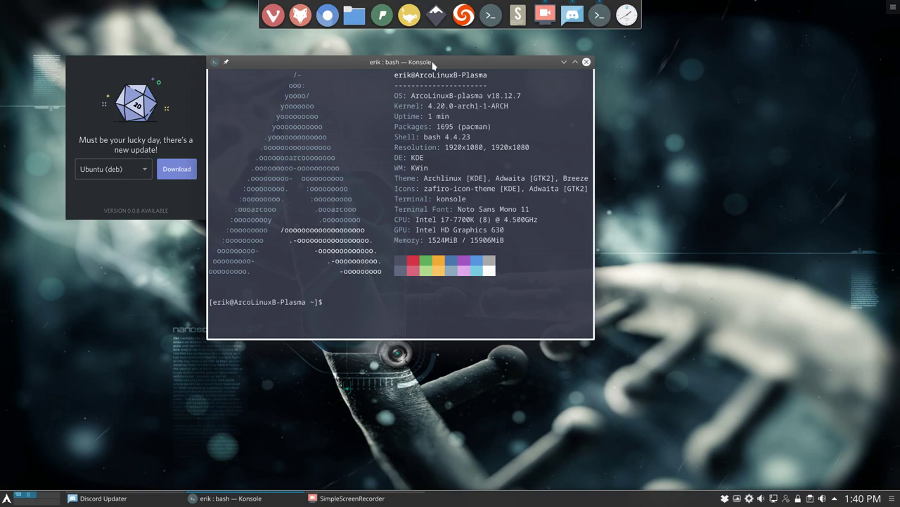
drag(443, 62, 514, 118)
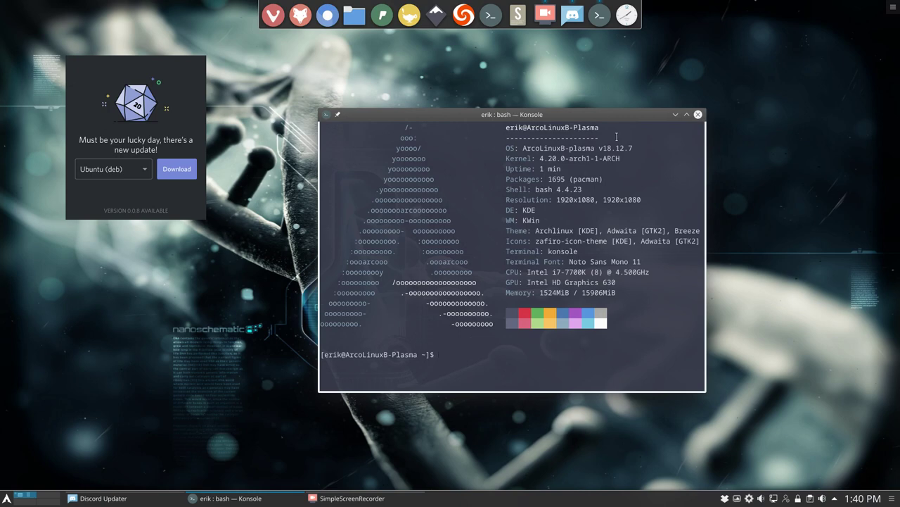
drag(602, 148, 636, 148)
click(697, 114)
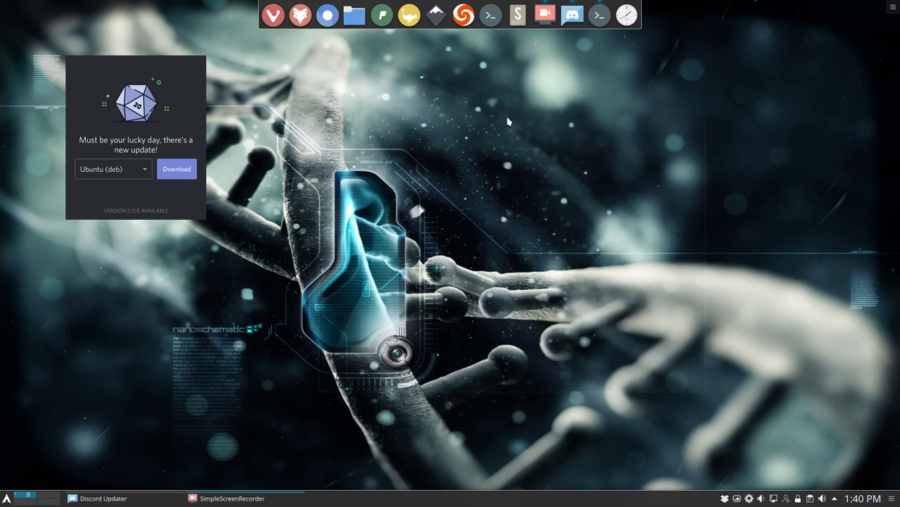
drag(170, 82, 513, 157)
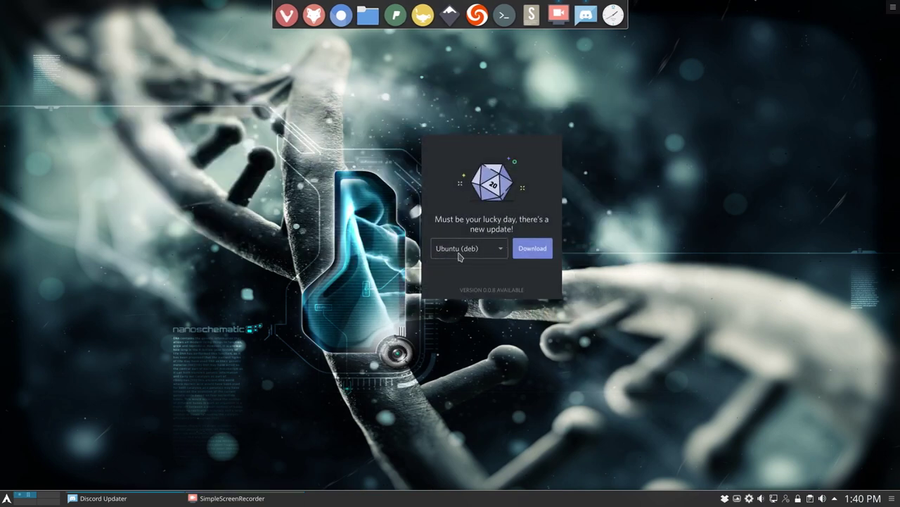
Dismiss the Discord 0.0.8 updater with the 'I'll figure it out' option and Okay.
click(501, 252)
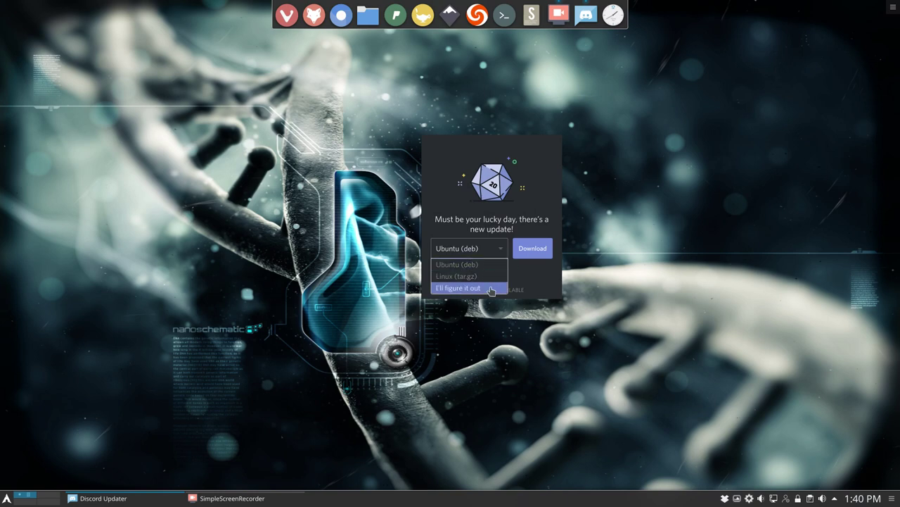
click(474, 253)
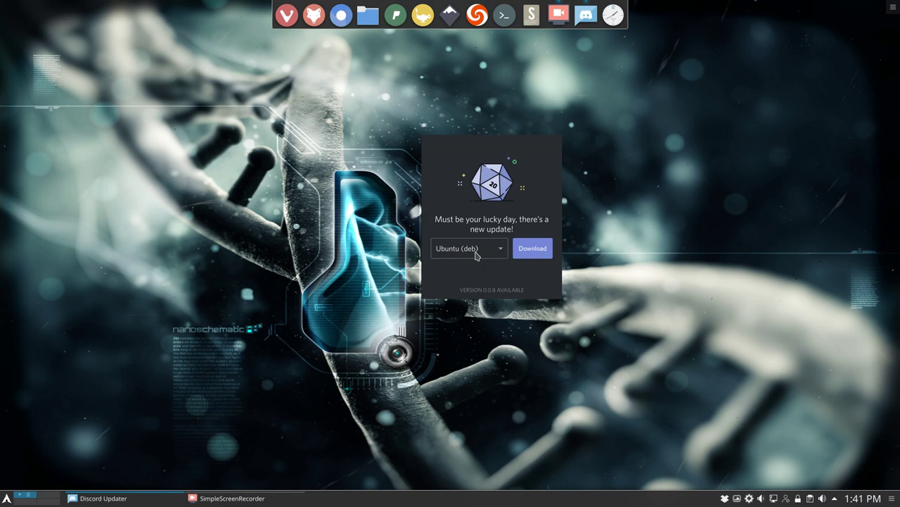
click(476, 255)
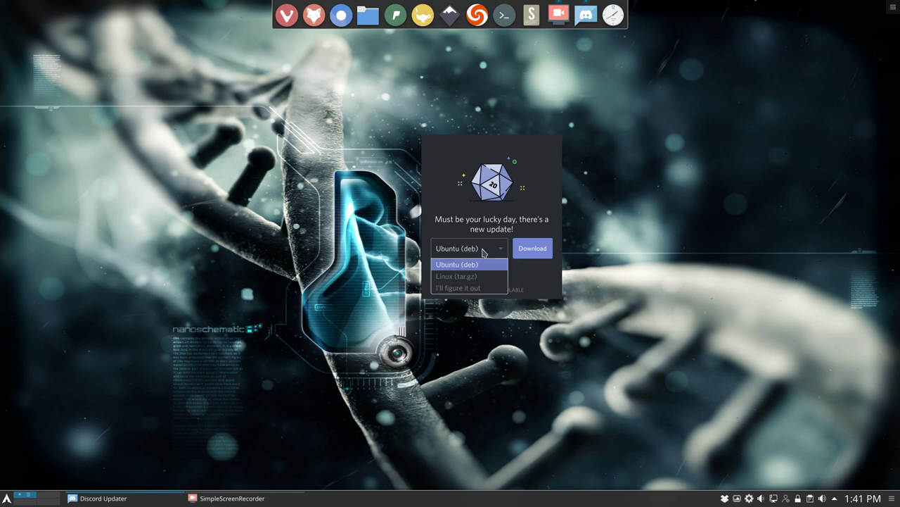
click(476, 289)
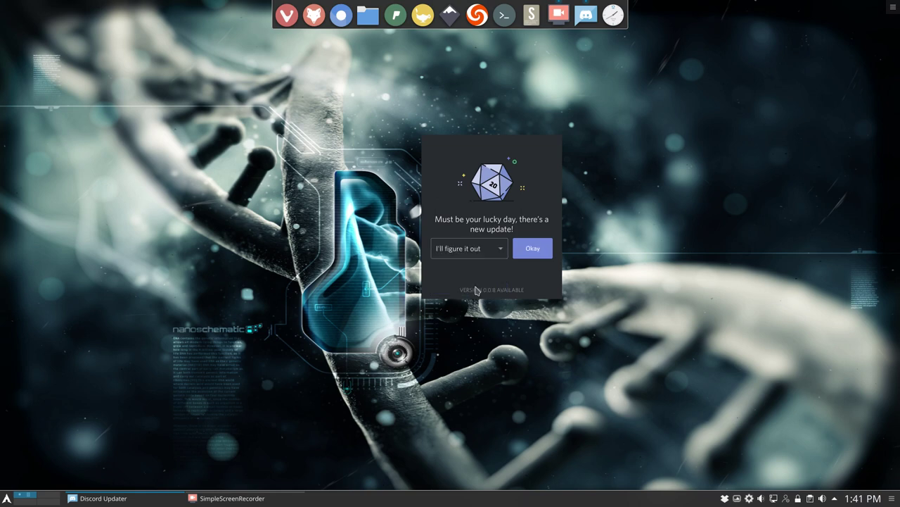
click(526, 253)
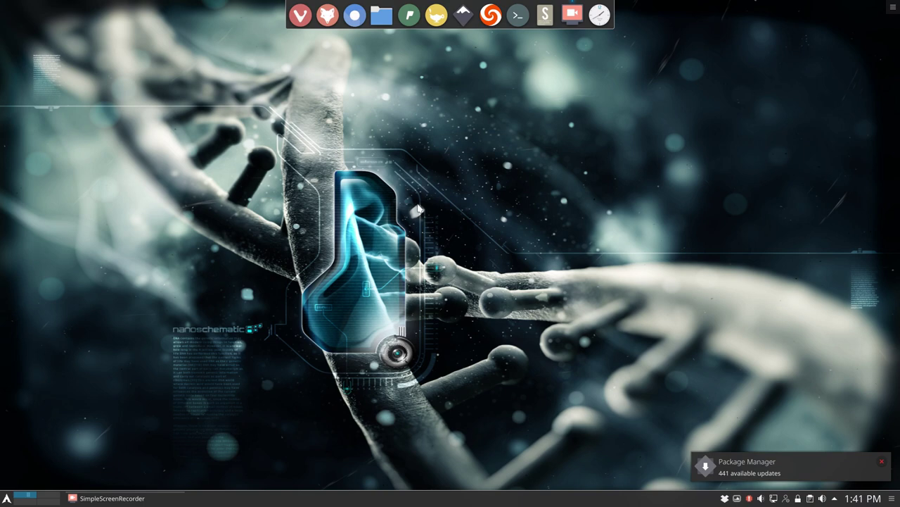
Run the update alias in a new Konsole to start the full system upgrade.
key(ctrl+alt+t)
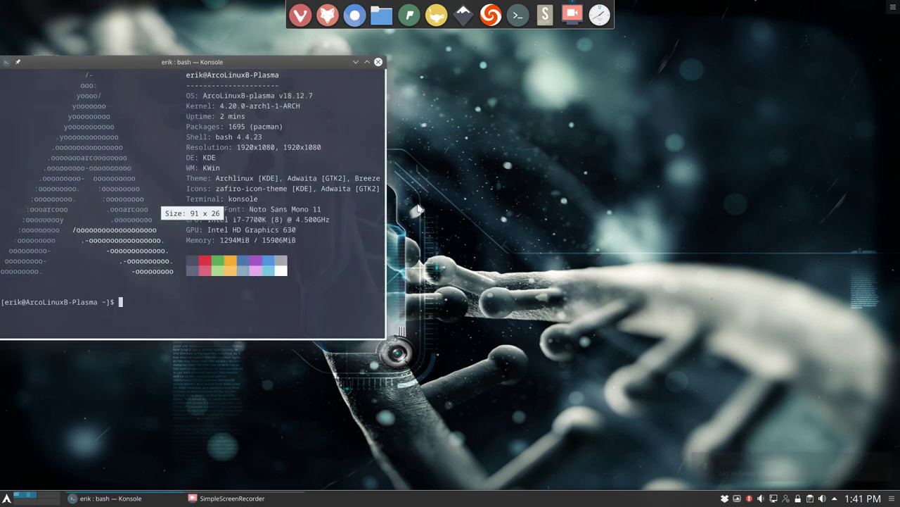
text(sudo pacman -s)
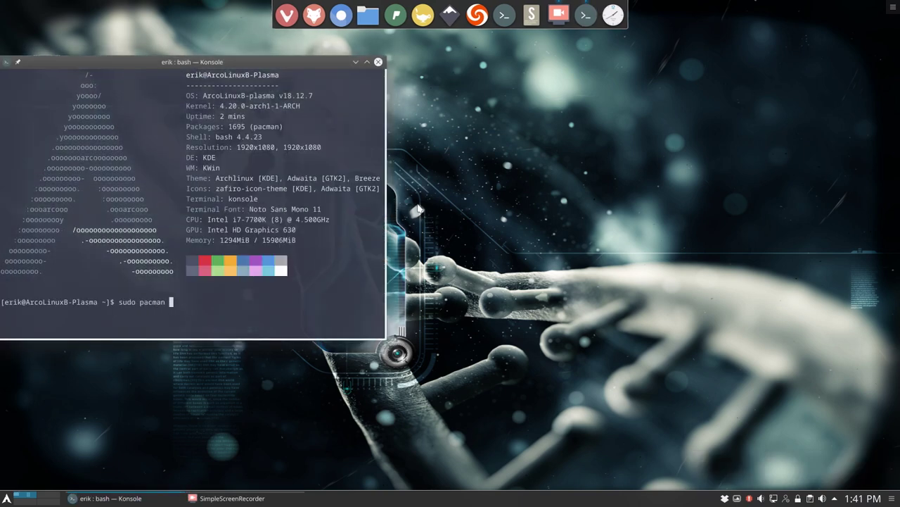
key(BackSpace)
key(BackSpace)
key(BackSpace)
key(BackSpace)
key(BackSpace)
key(BackSpace)
key(BackSpace)
key(BackSpace)
key(BackSpace)
key(BackSpace)
key(BackSpace)
key(BackSpace)
key(BackSpace)
key(BackSpace)
text(update)
key(Return)
key(Return)
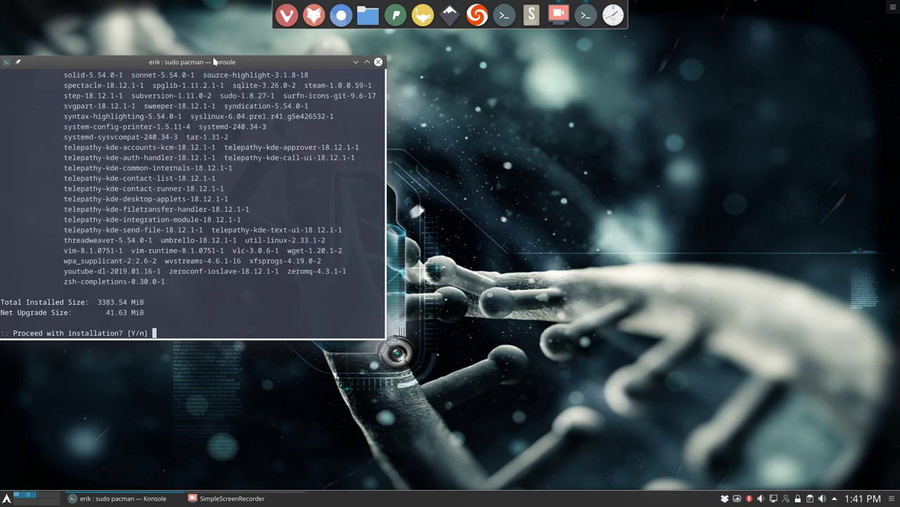
Review the 441-package list (3383.54 MiB) and cancel the upgrade at the Proceed prompt with Ctrl+C.
drag(215, 61, 476, 123)
scroll(408, 258, up, 10)
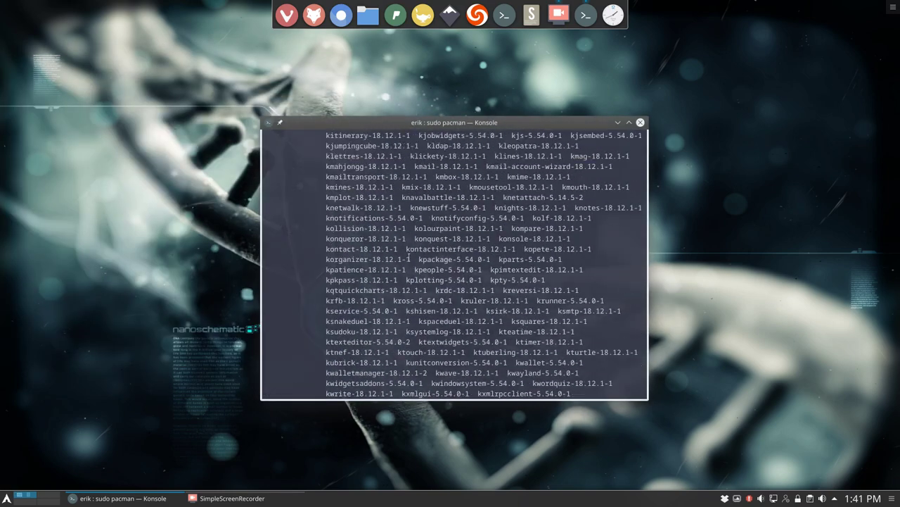
scroll(408, 259, up, 10)
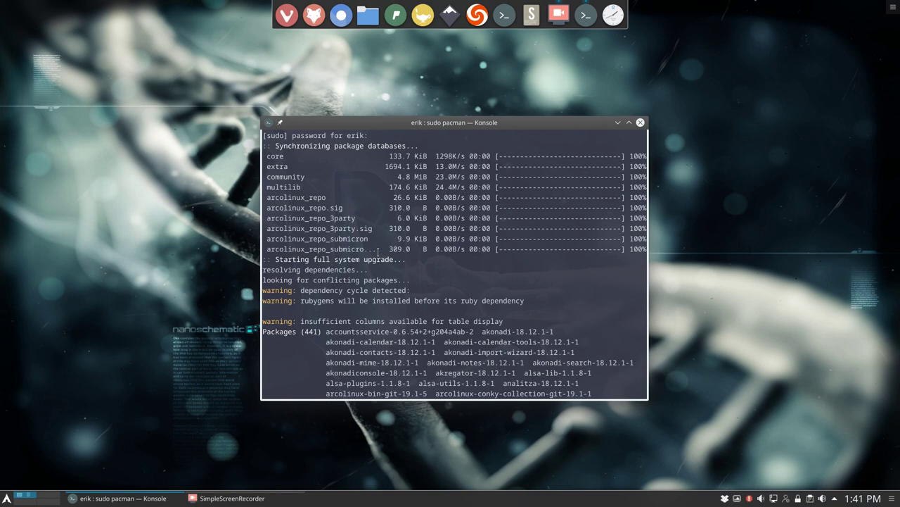
drag(379, 252, 242, 167)
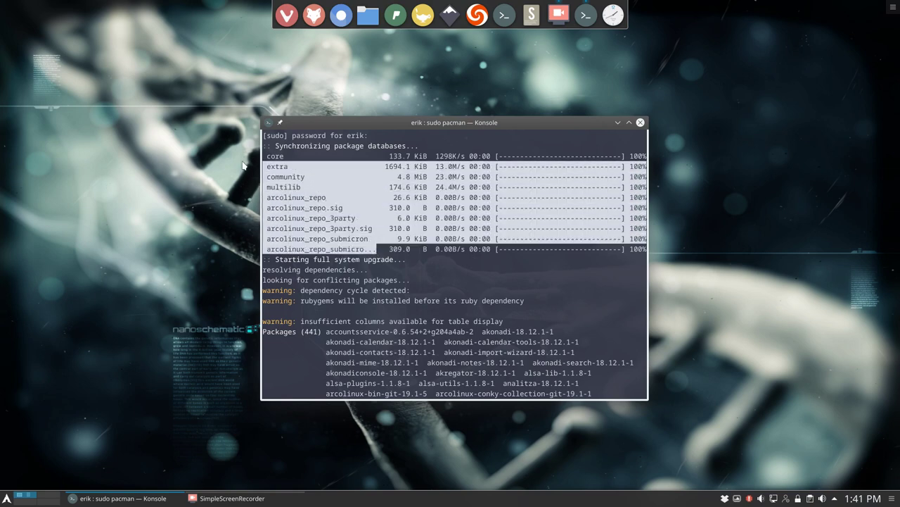
click(387, 352)
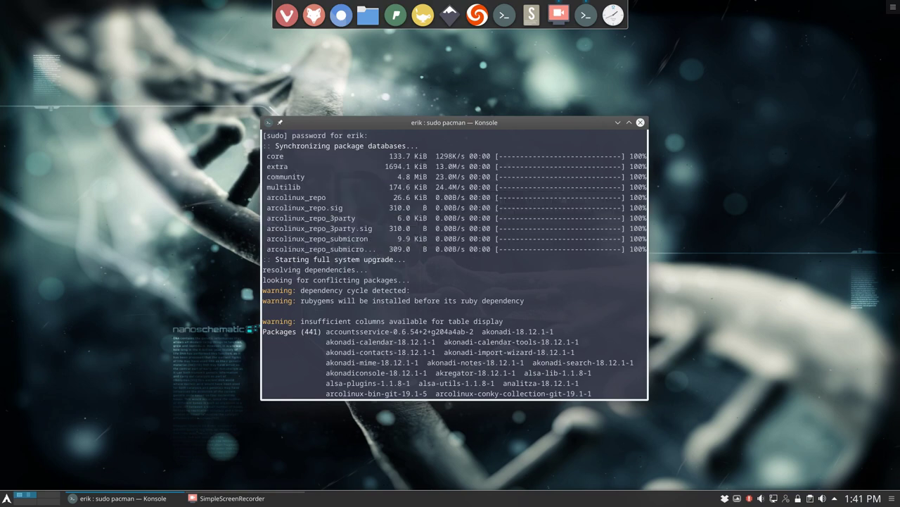
key(ctrl+c)
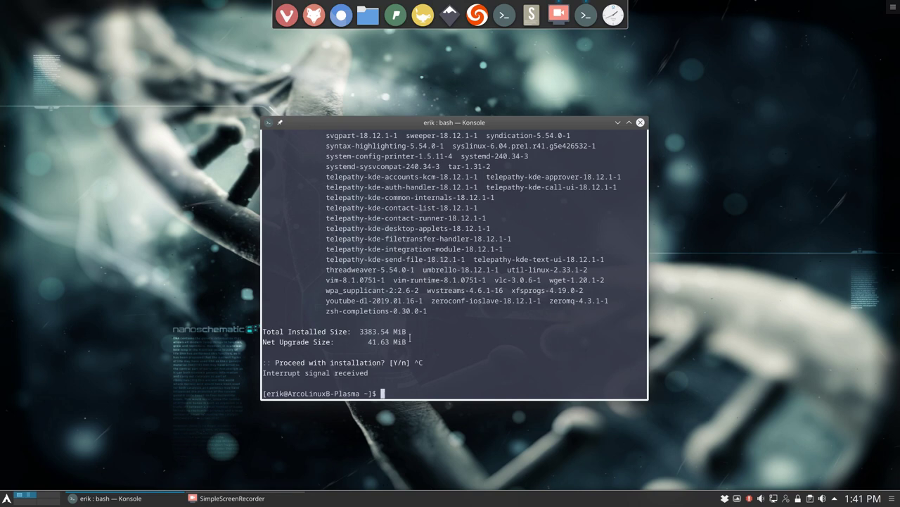
Upgrade discord from 0.0.5-5 to 0.0.8-1 with sudo pacman -S discord, answering y.
text(sudo pacman -S discord)
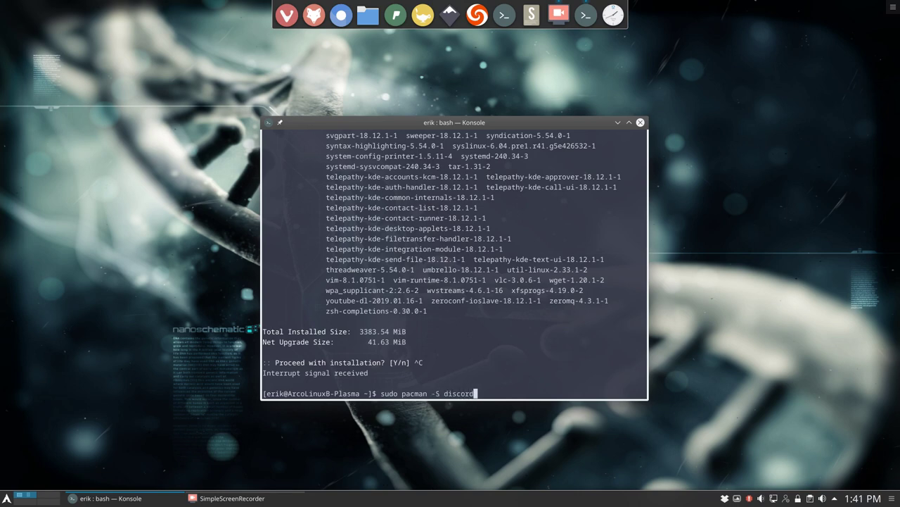
key(Return)
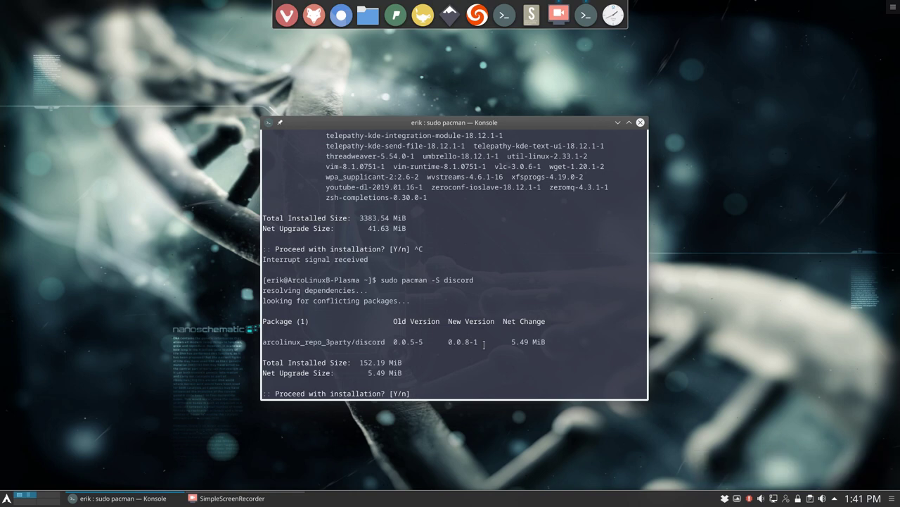
text(y)
key(Return)
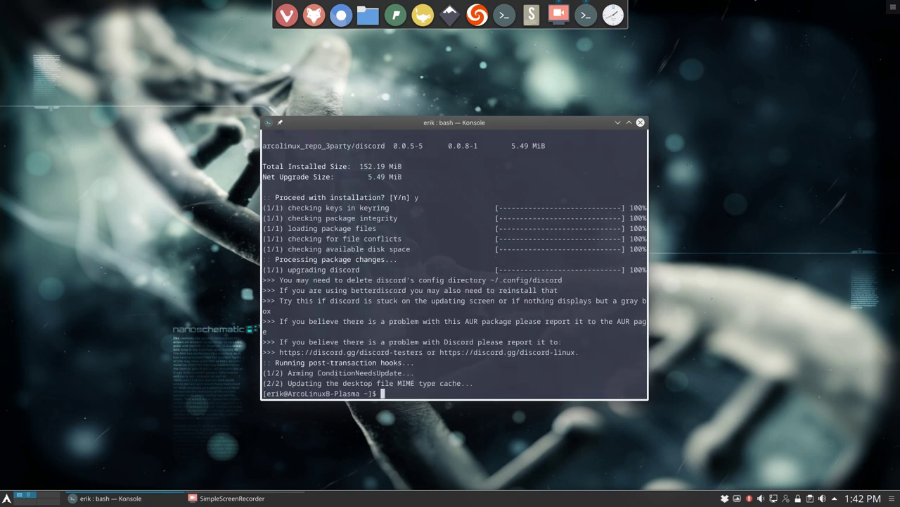
Launch Discord via a 'disco' launcher search, let it apply its updates, then close it.
click(7, 499)
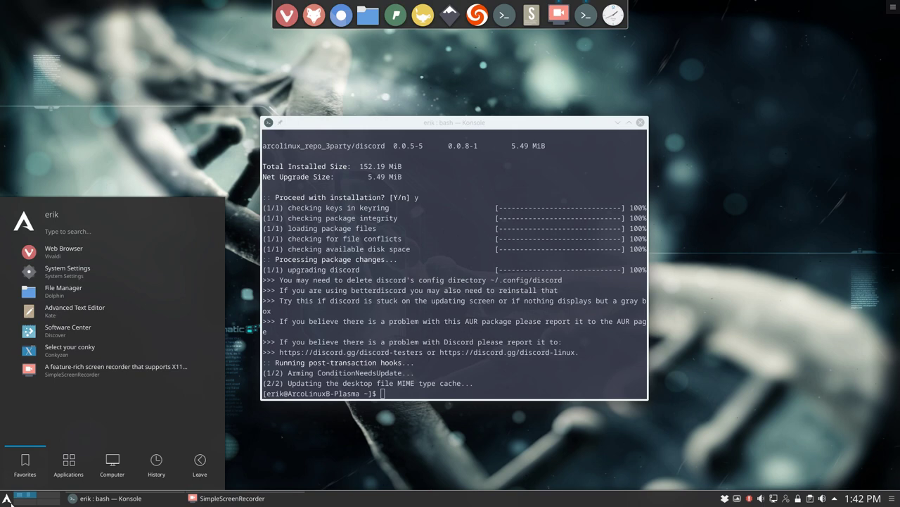
text(disc)
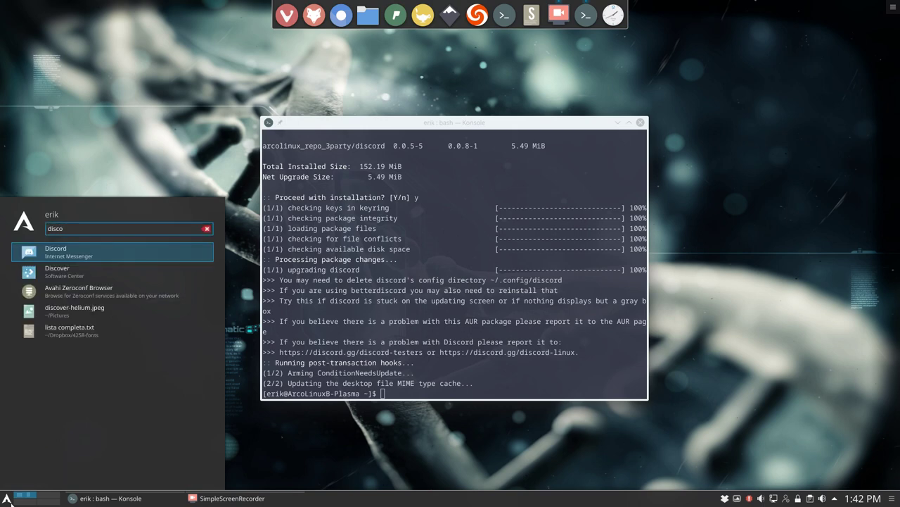
text(o)
key(Return)
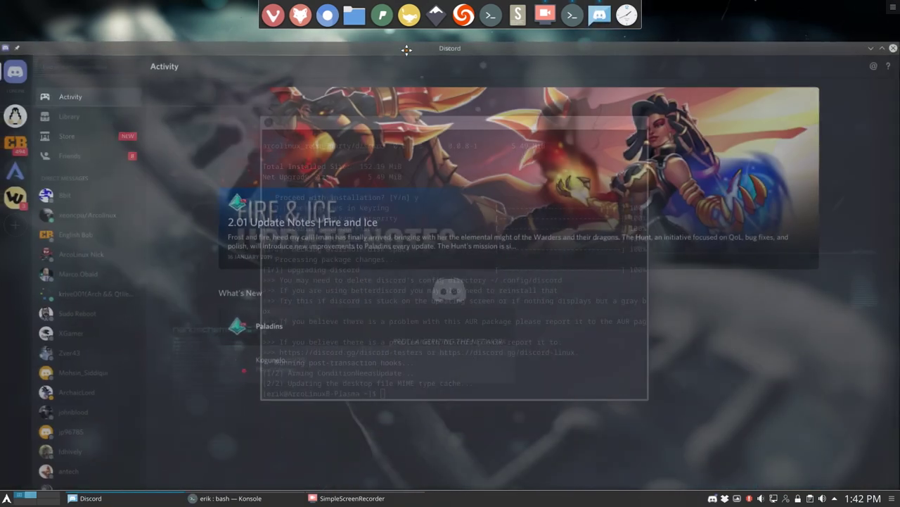
drag(407, 49, 412, 70)
key(alt+F4)
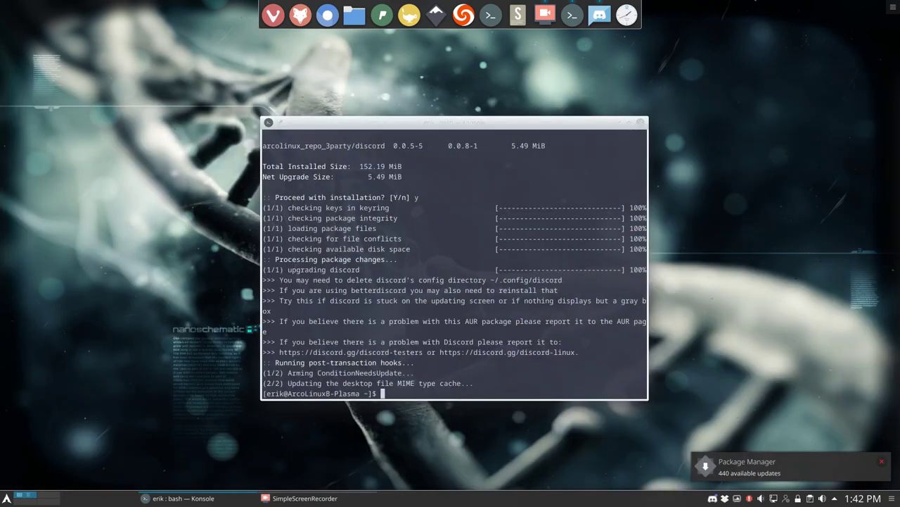
Quit Discord from the tray and run sudo pacman -S arcolinux-mirrorlist-git.
right_click(713, 498)
click(739, 484)
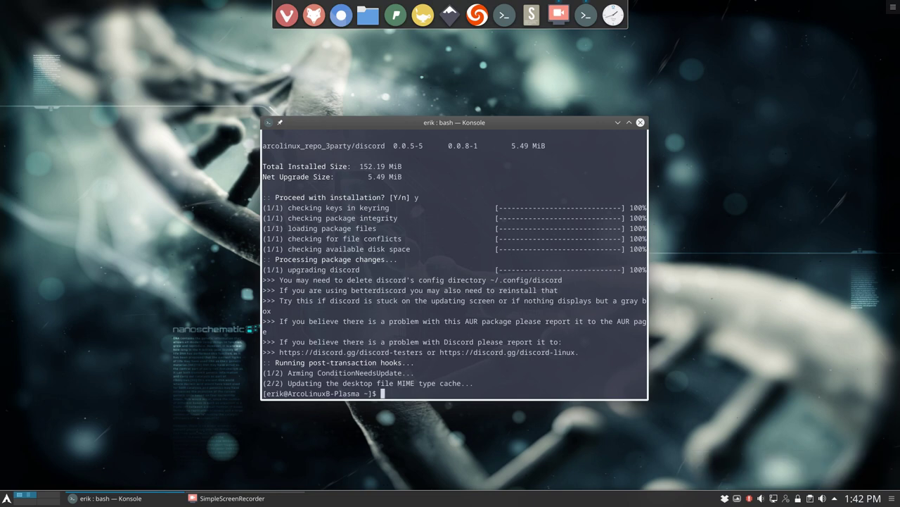
text(sudo pacman -S arcolinux-mir)
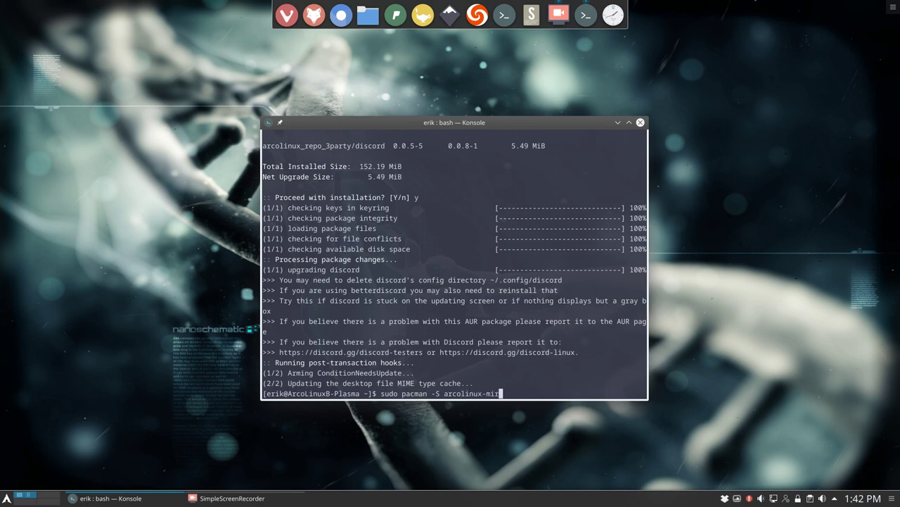
key(Tab)
key(Return)
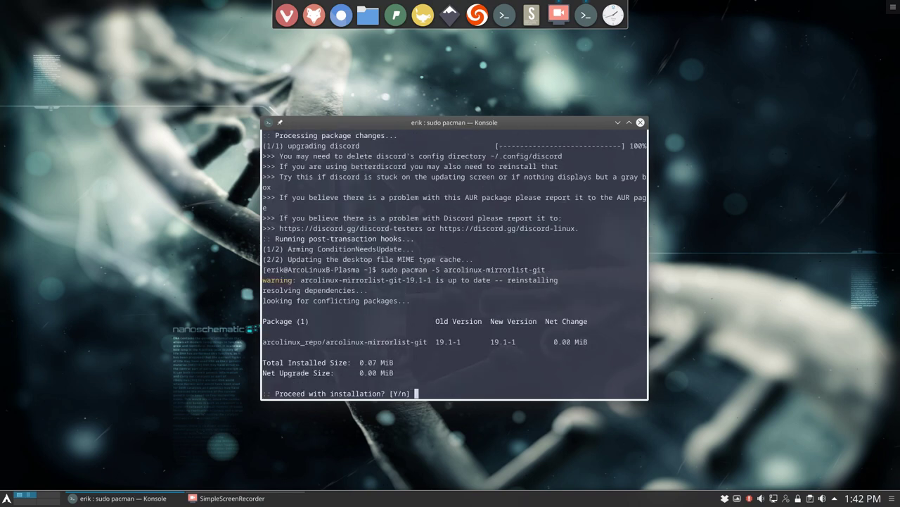
Check the 19.1-1 version and confirm the mirrorlist reinstall with y.
drag(435, 339, 517, 342)
click(486, 341)
click(472, 377)
text(y)
key(Return)
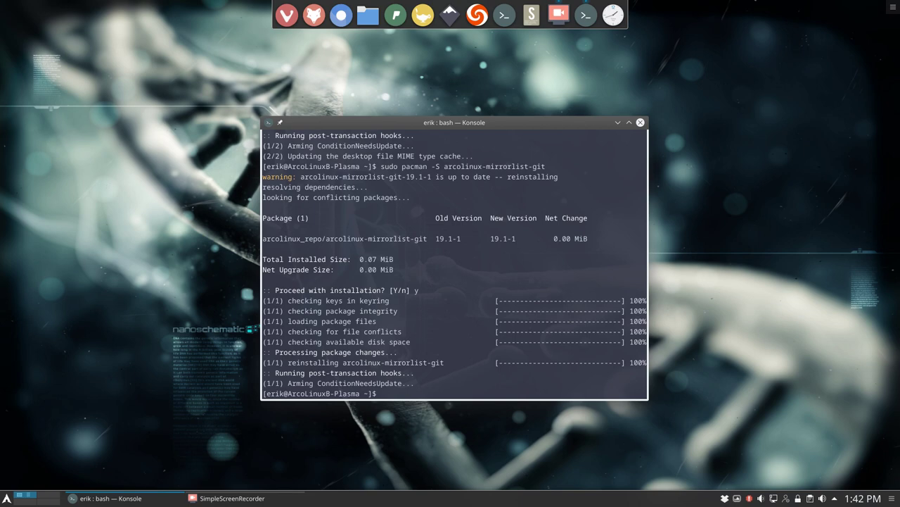
Run update to install all 440 pending packages, then rerun it to confirm nothing is left.
text(update)
key(Return)
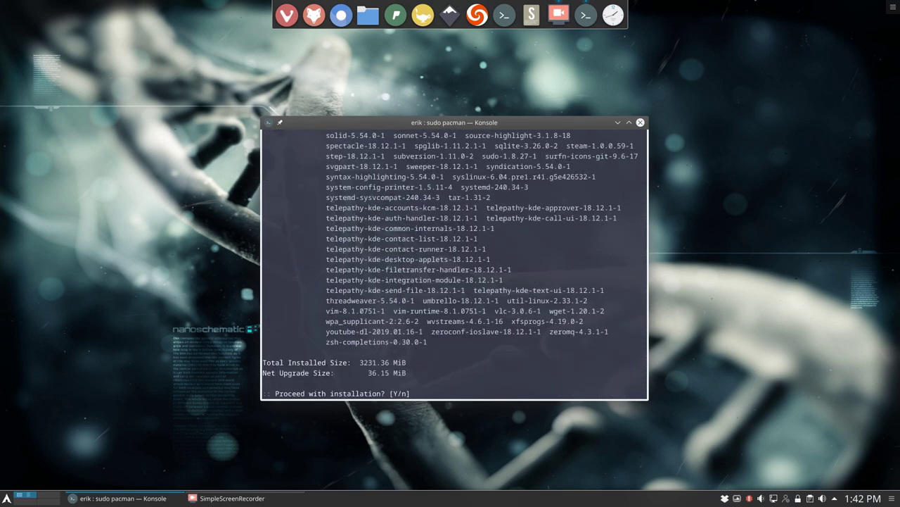
key(Return)
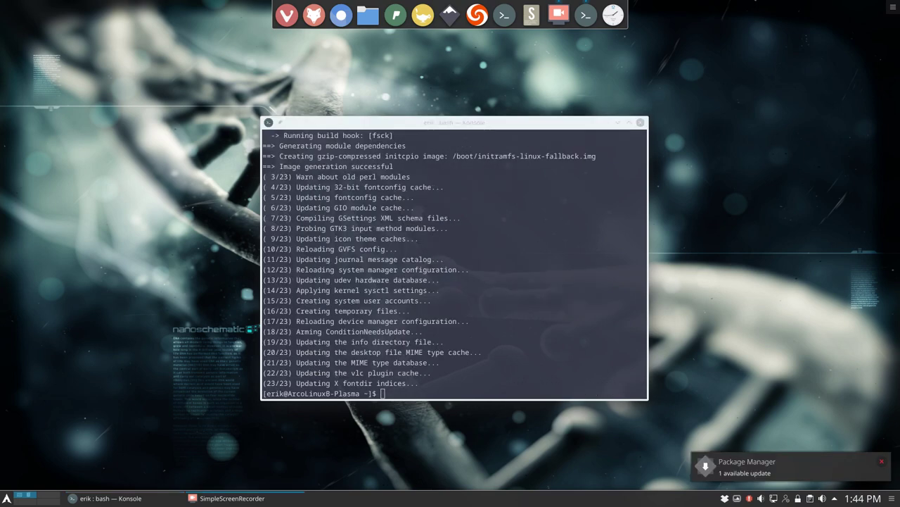
click(519, 269)
text(update)
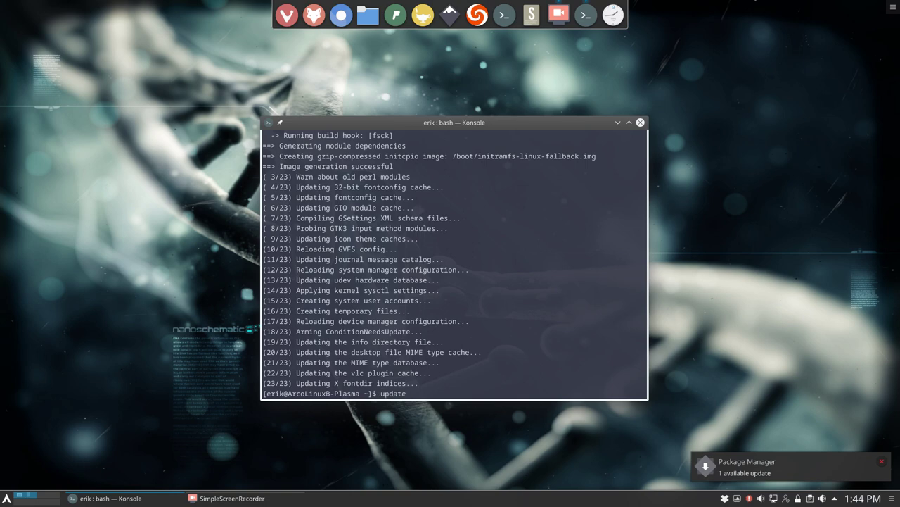
key(Return)
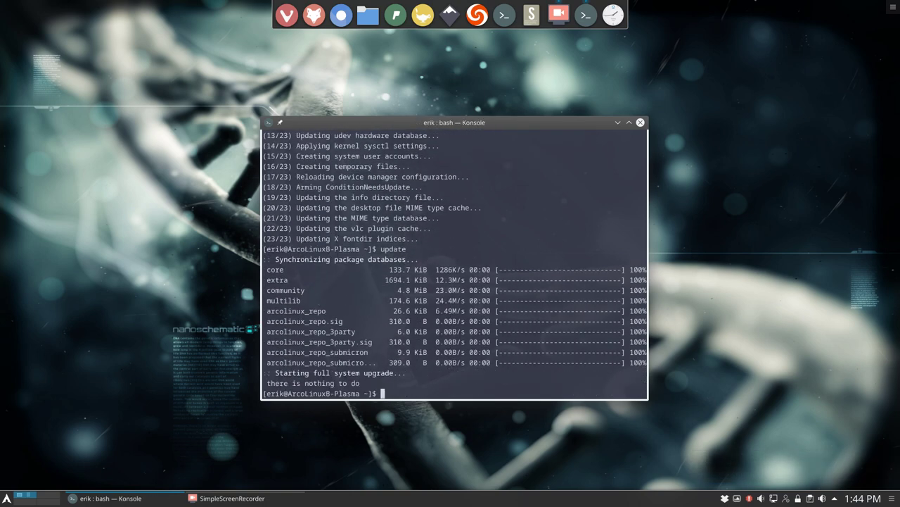
Run pksyuua to upgrade AUR zafiro-icon-theme from 0.8.2-1 to 0.8.4-1, then close Konsole.
text(pksy)
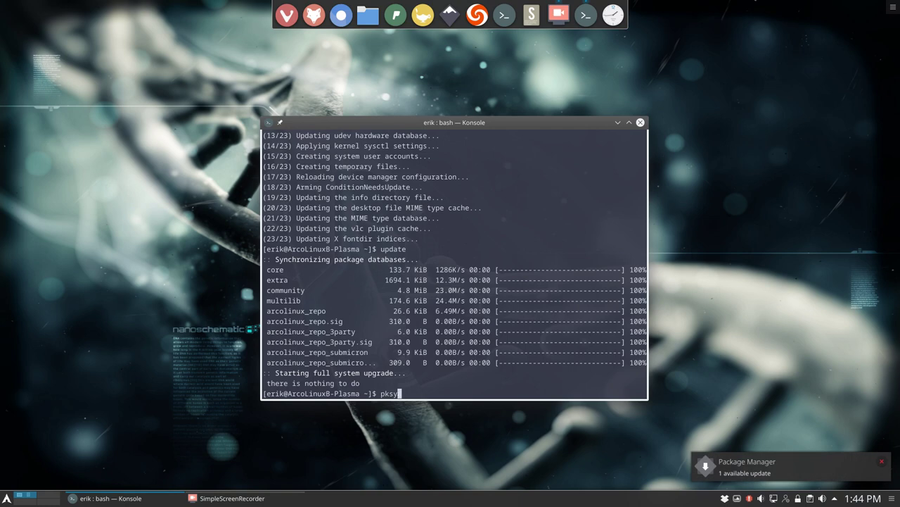
text(uua)
key(Return)
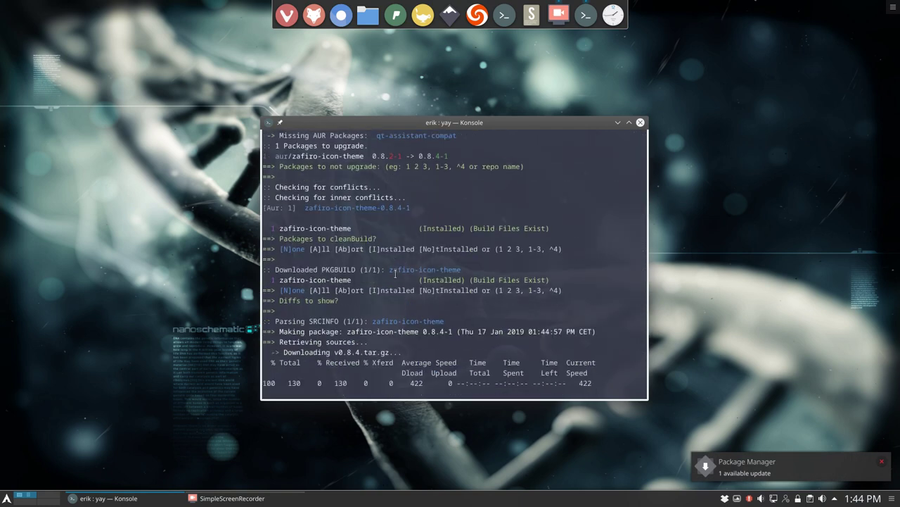
scroll(395, 274, up, 2)
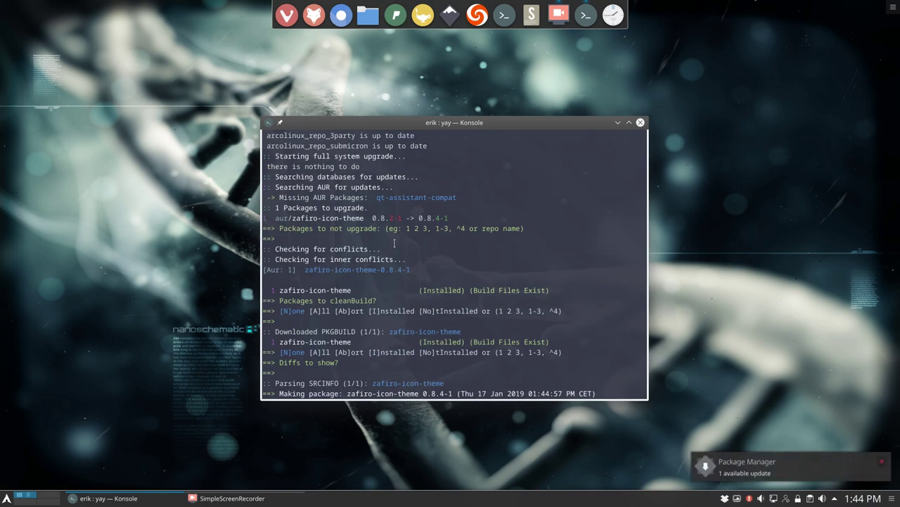
drag(373, 218, 448, 217)
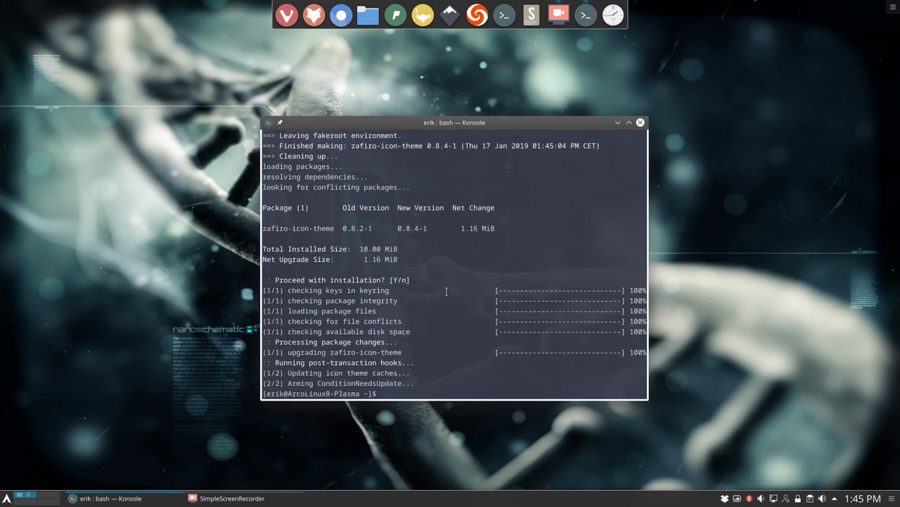
click(640, 122)
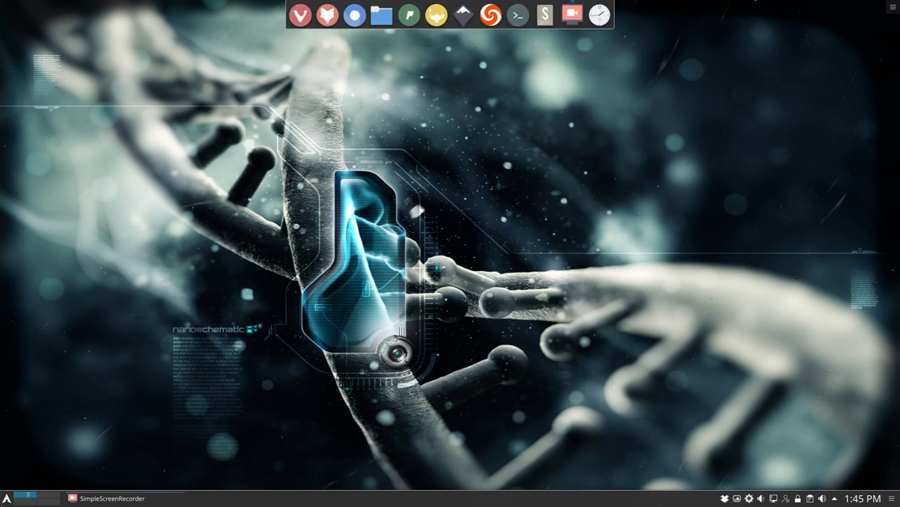
Launch System Settings from Favorites and go to the Icons page under Appearance.
key(super)
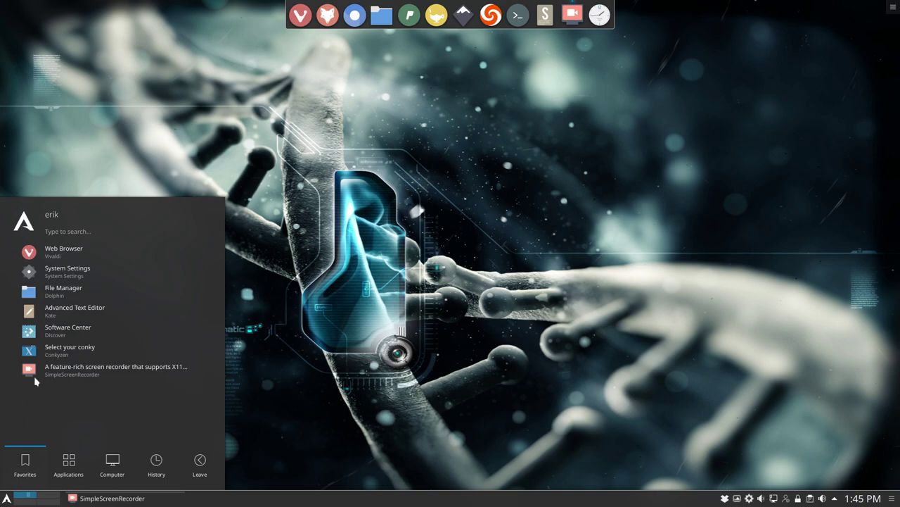
click(67, 271)
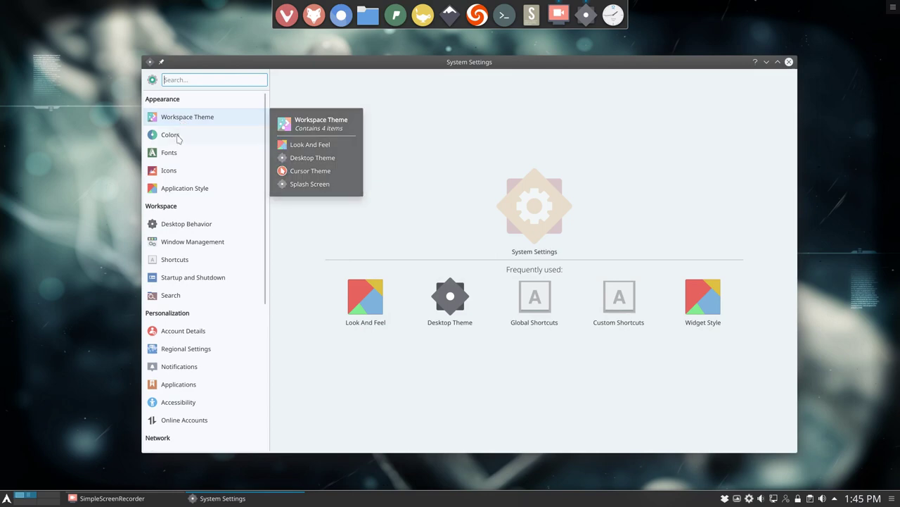
click(172, 169)
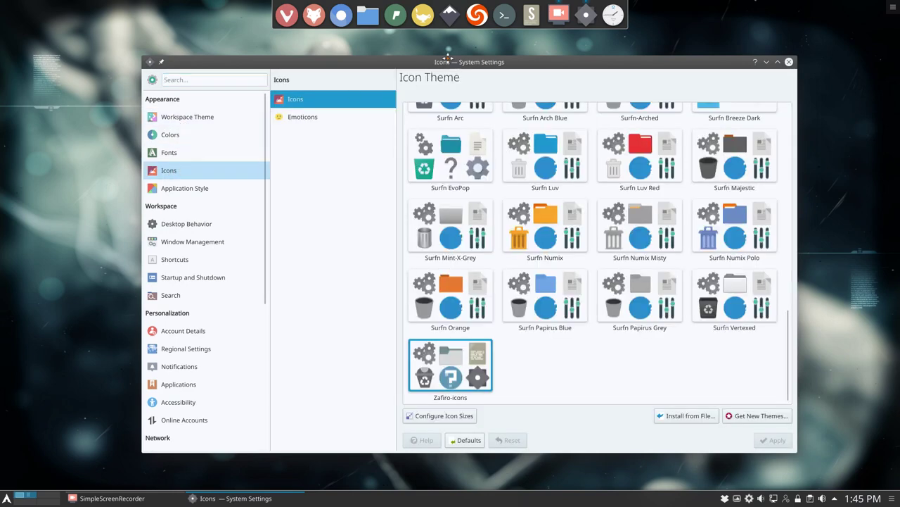
mouse_move(448, 62)
mouse_down()
mouse_move(406, 62)
mouse_move(456, 56)
mouse_up()
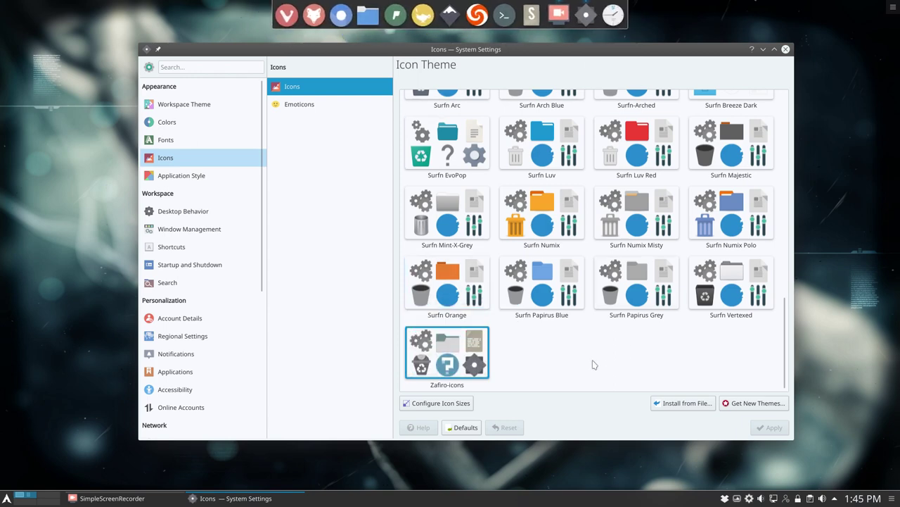
Select the Surfn Numix thumbnail in the Icon Theme grid and apply it.
click(545, 218)
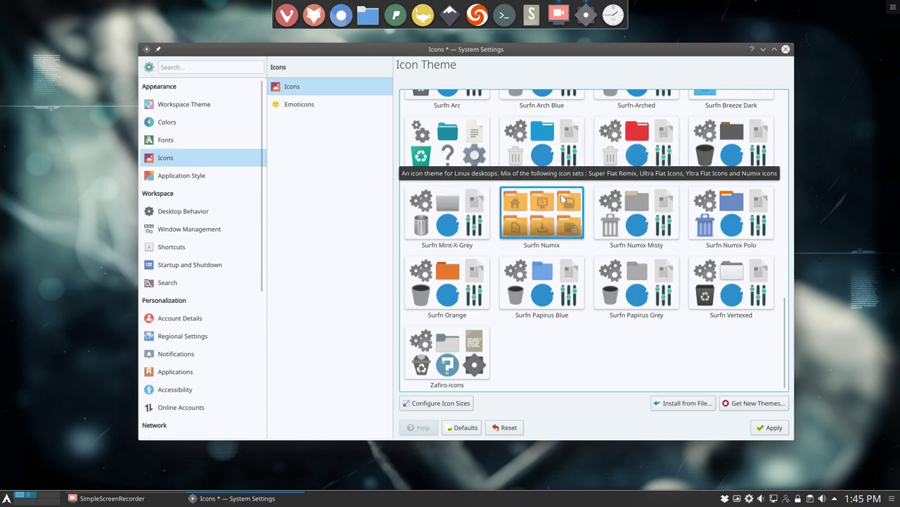
click(771, 427)
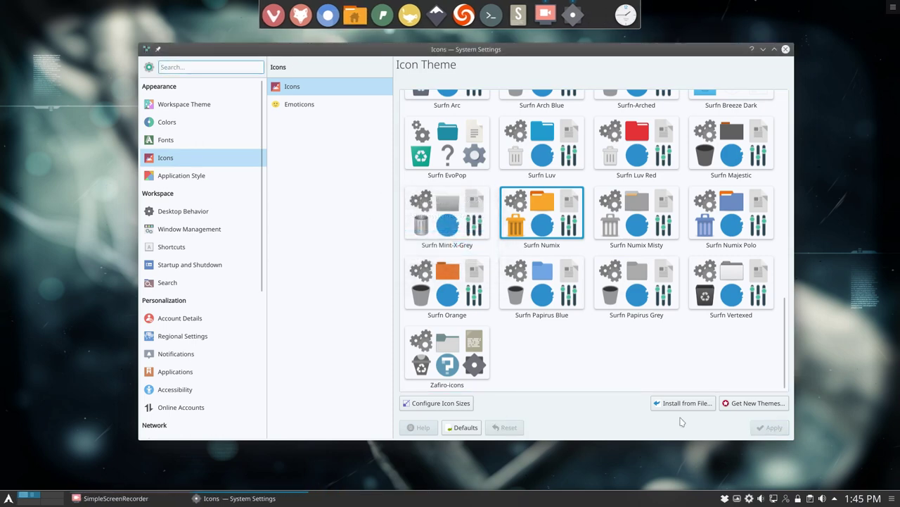
drag(438, 52, 518, 60)
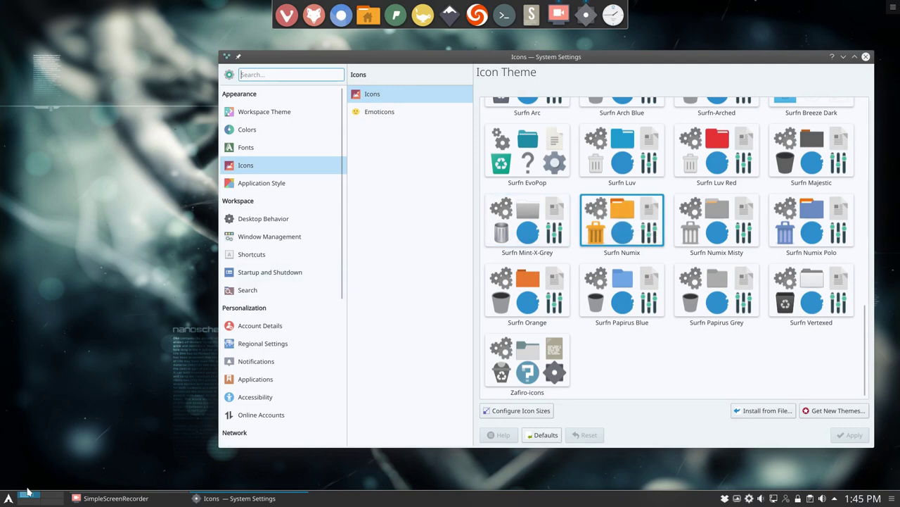
Tour the launcher's Applications, Computer and History tabs, finishing on the Favorites list.
click(7, 496)
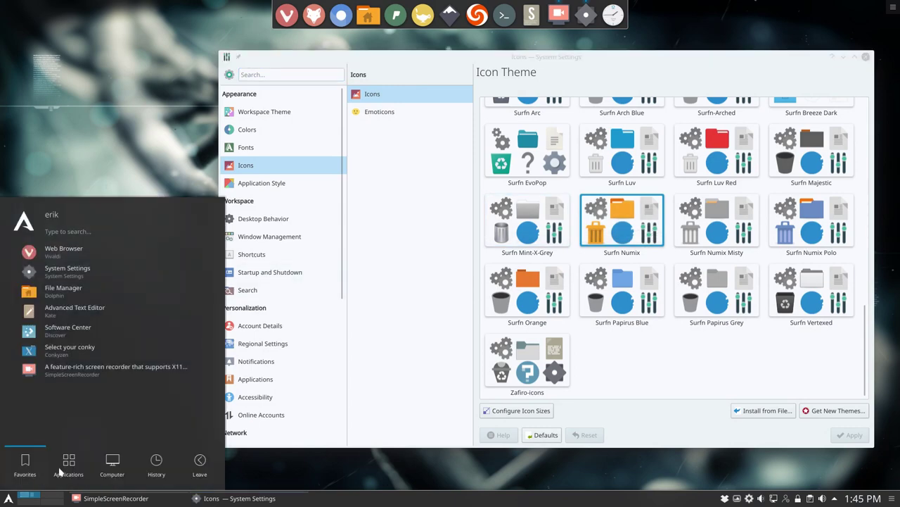
click(69, 465)
click(110, 468)
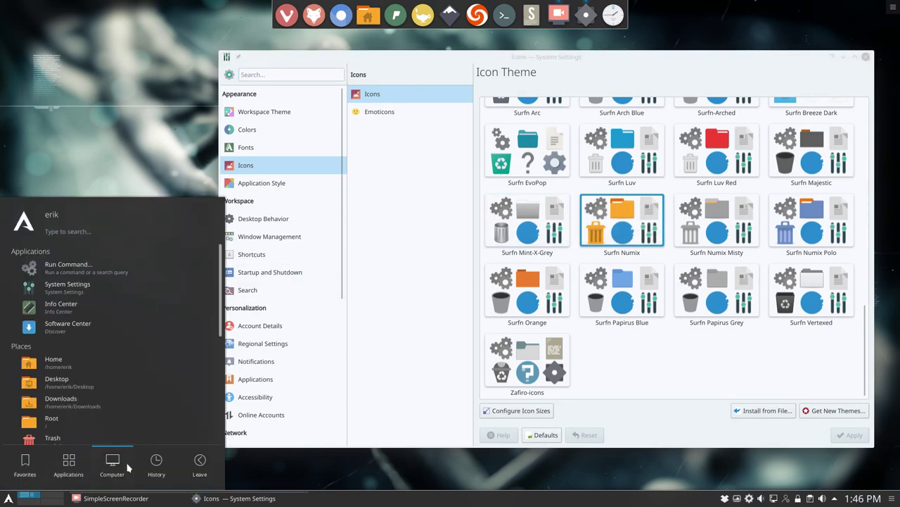
click(158, 465)
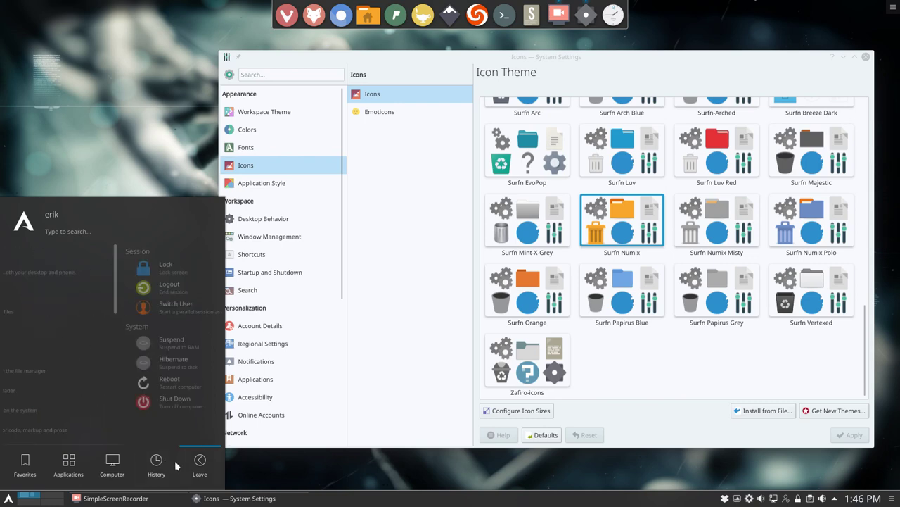
click(24, 464)
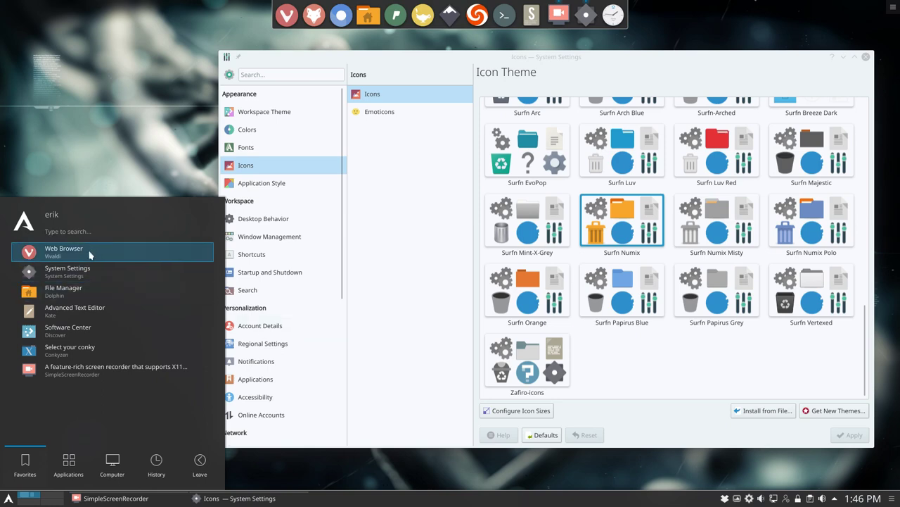
Select and apply the Sardi Mono Vertexed icon theme.
mouse_move(69, 465)
scroll(672, 218, up, 2)
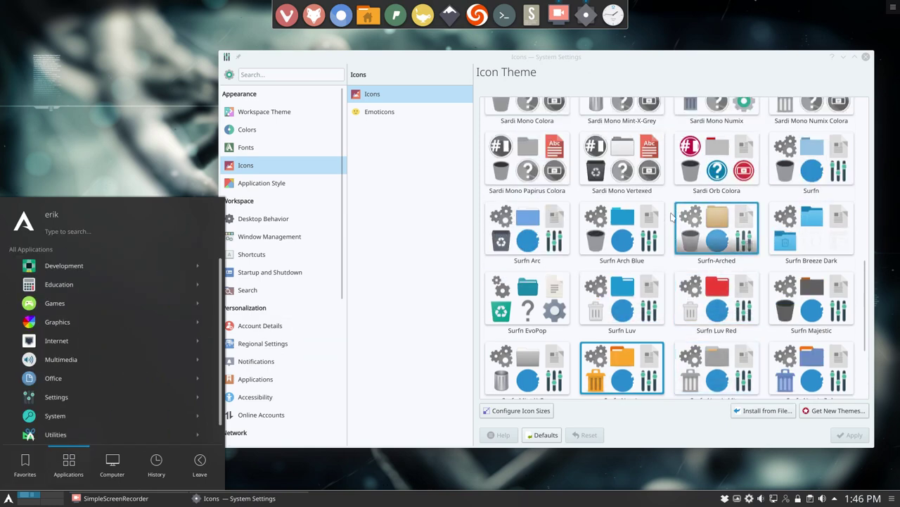
scroll(624, 218, up, 1)
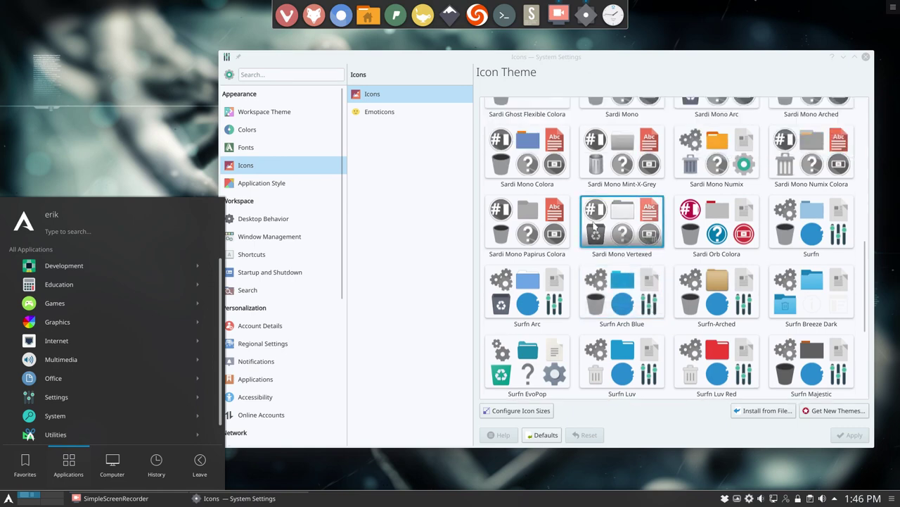
click(624, 218)
click(853, 438)
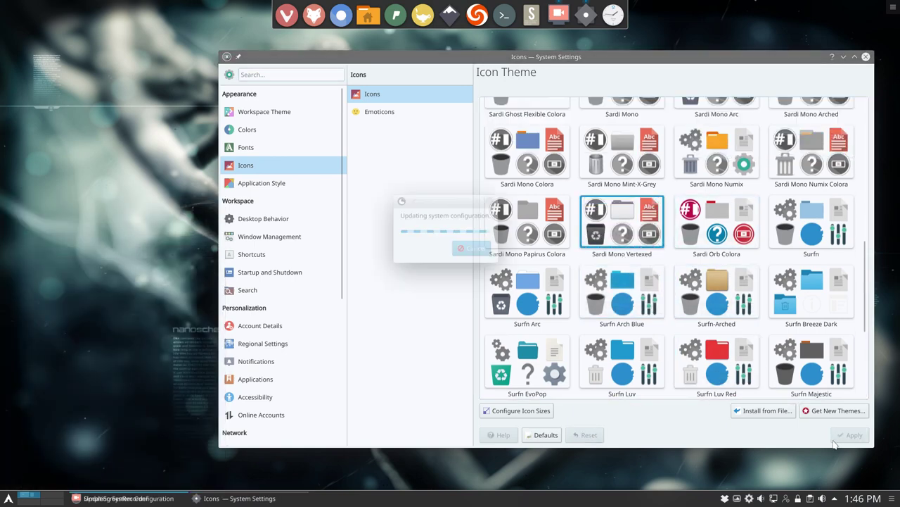
Browse the launcher's Education and Internet categories, then close the launcher.
click(8, 498)
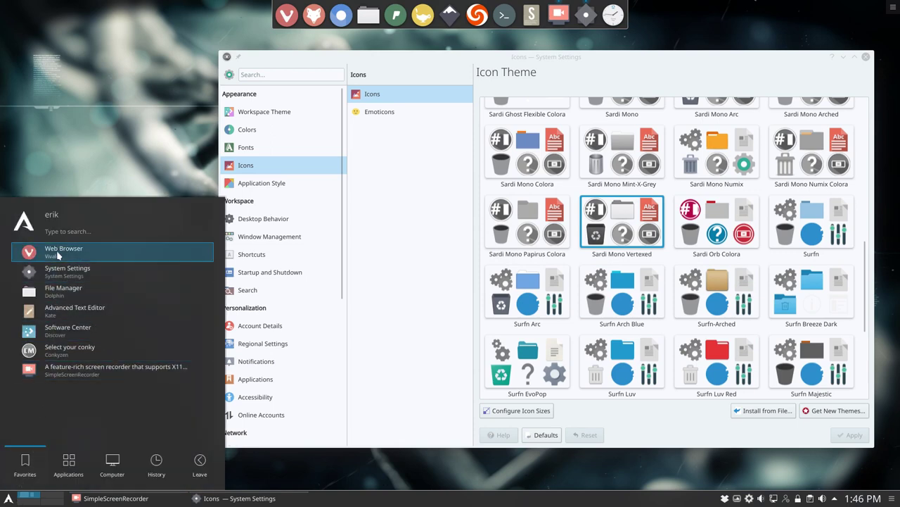
click(68, 465)
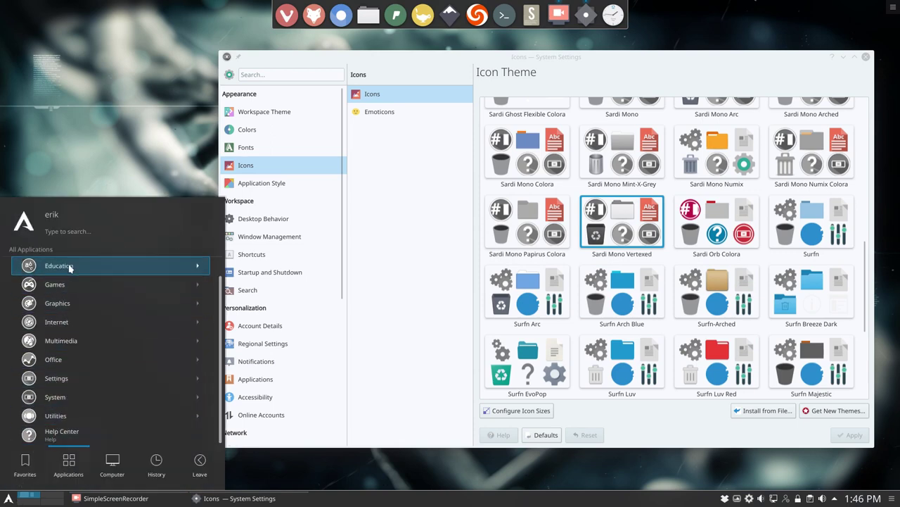
click(69, 267)
click(30, 249)
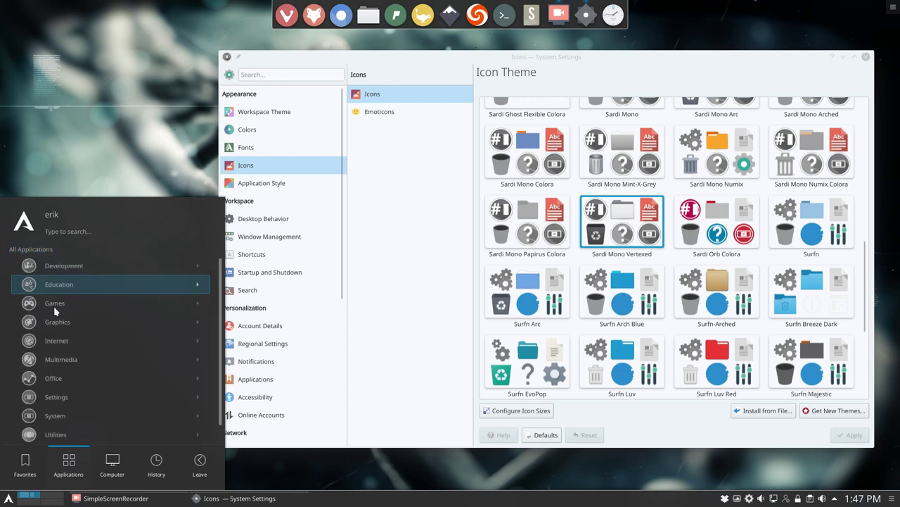
click(60, 350)
scroll(43, 387, down, 1)
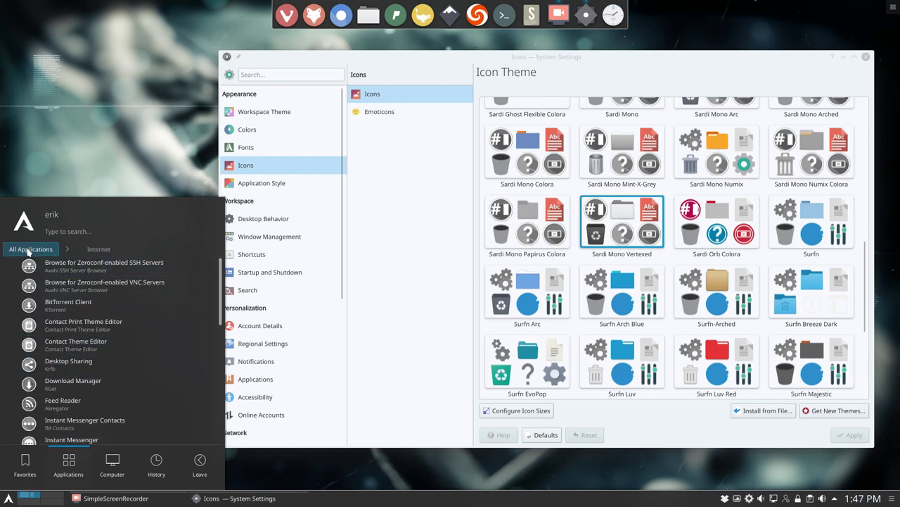
click(30, 249)
mouse_move(112, 464)
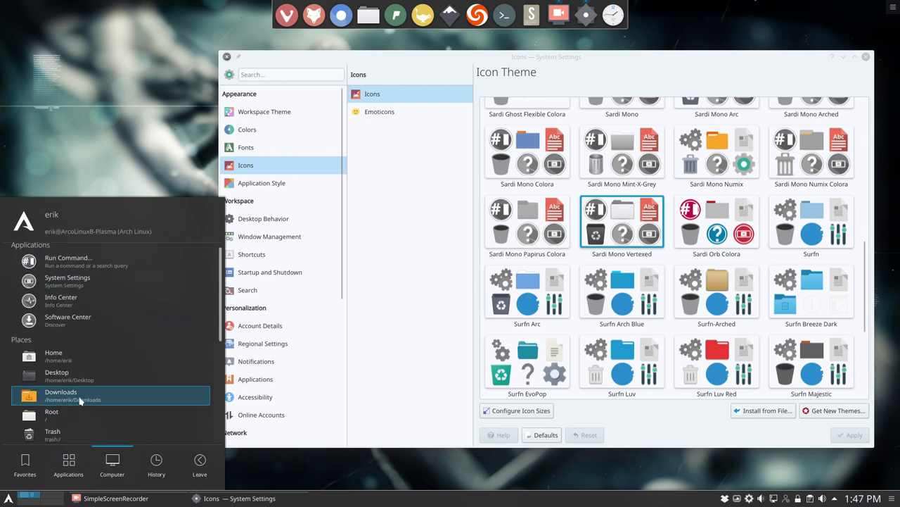
mouse_move(158, 468)
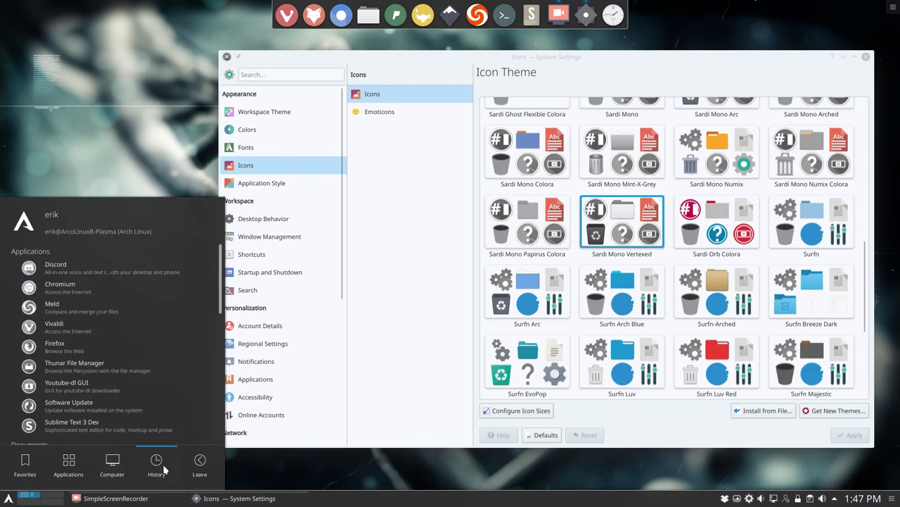
mouse_move(23, 470)
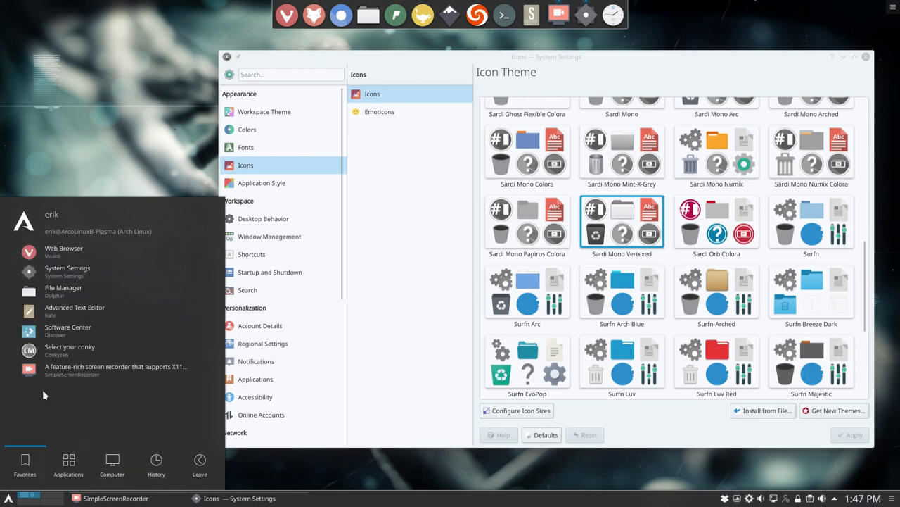
click(92, 172)
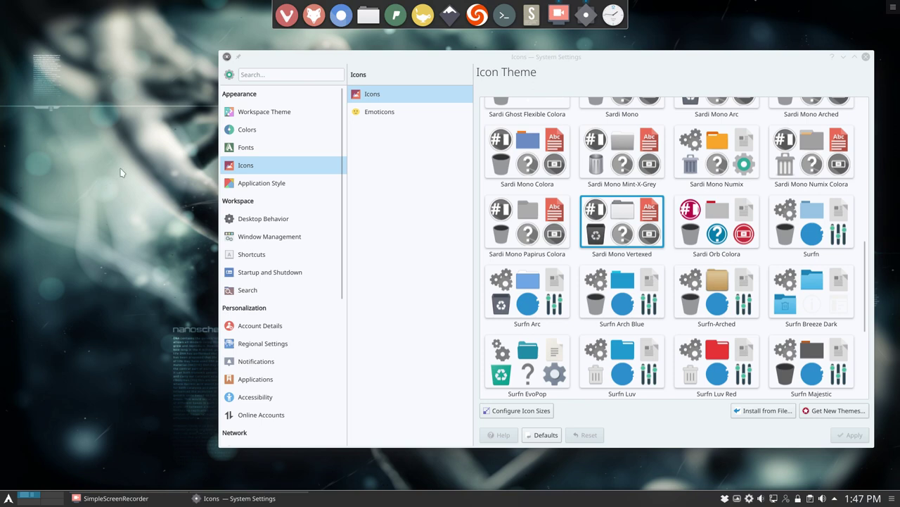
Launch Dolphin on the Home folder beside System Settings and return to the Icons page.
click(251, 185)
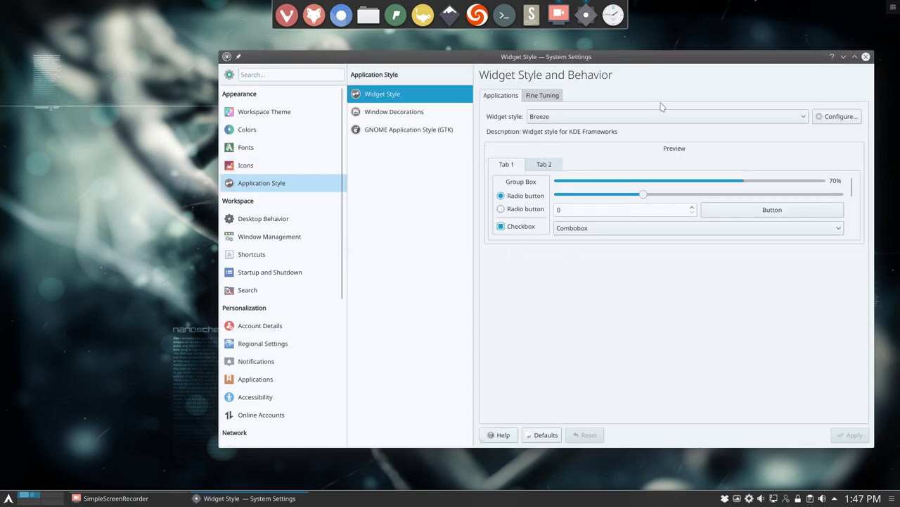
mouse_move(567, 57)
mouse_down()
mouse_move(440, 51)
mouse_move(577, 63)
mouse_up()
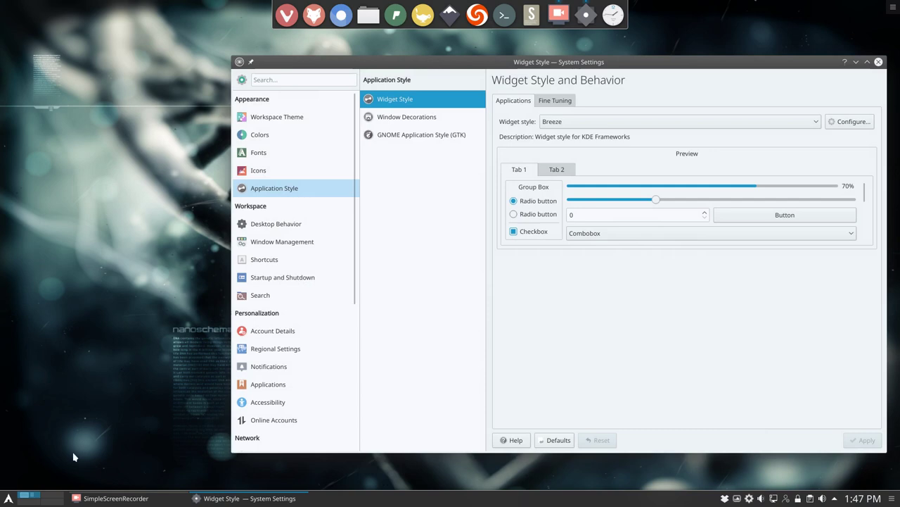
click(12, 500)
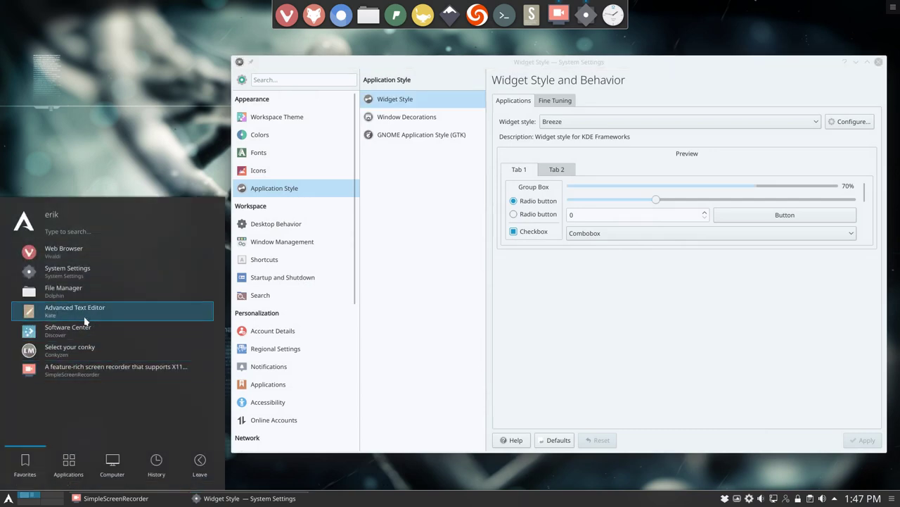
click(80, 297)
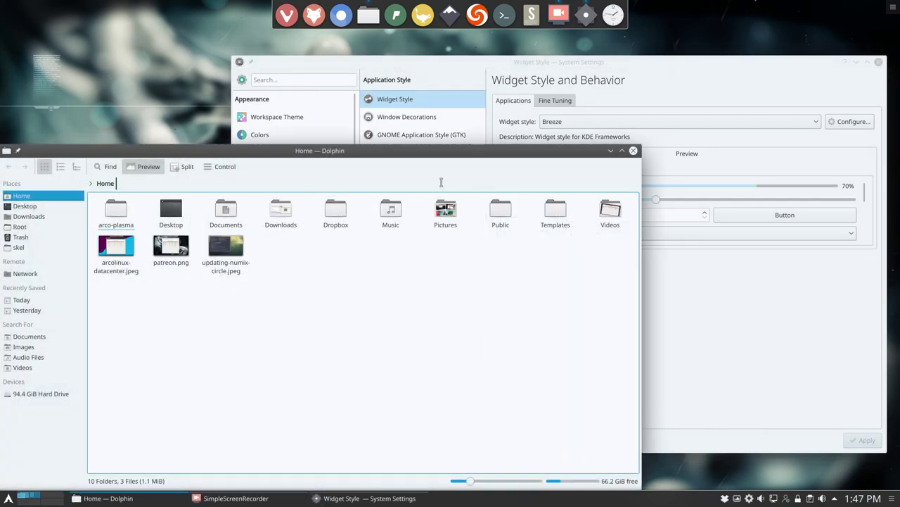
drag(373, 176, 545, 226)
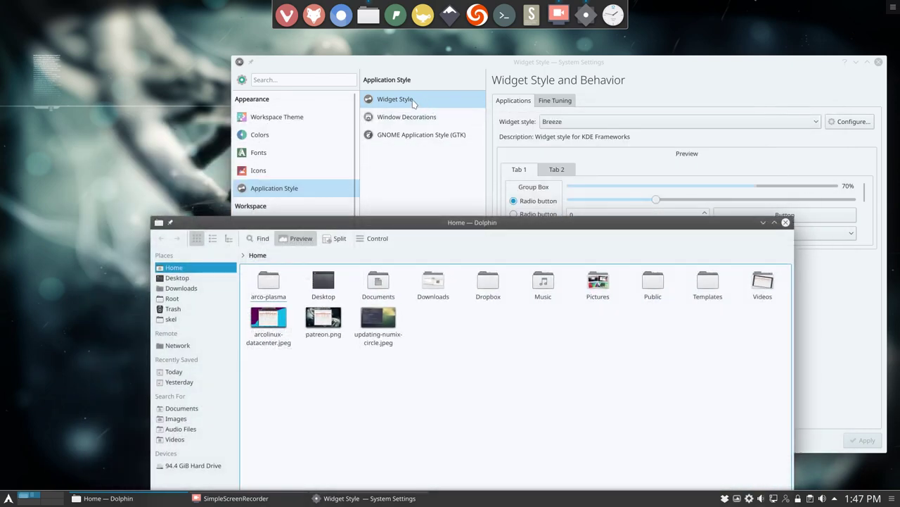
click(285, 175)
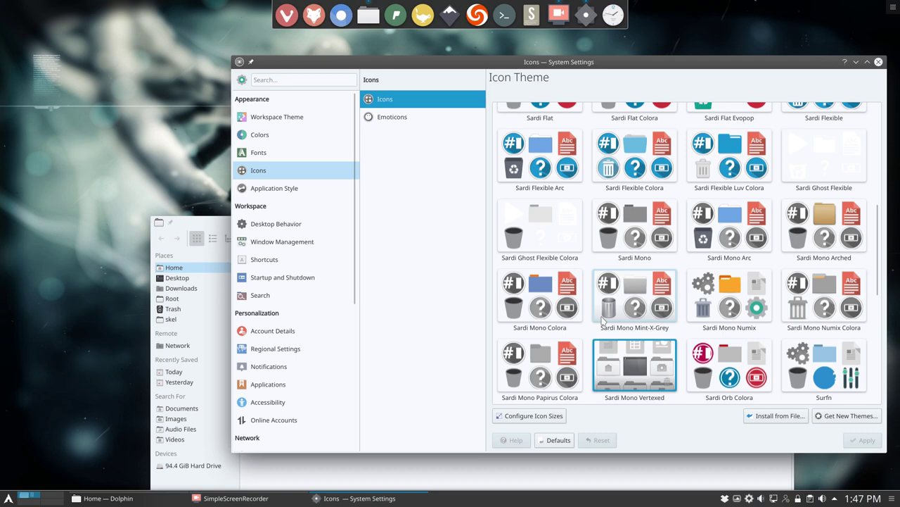
Apply the Sardi Mono Colora icon theme and close Dolphin so it reloads icons.
click(556, 294)
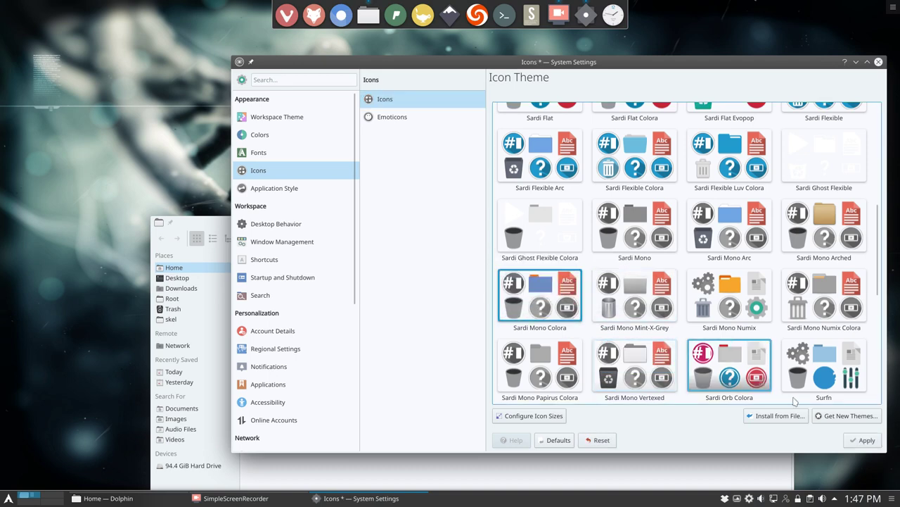
click(864, 439)
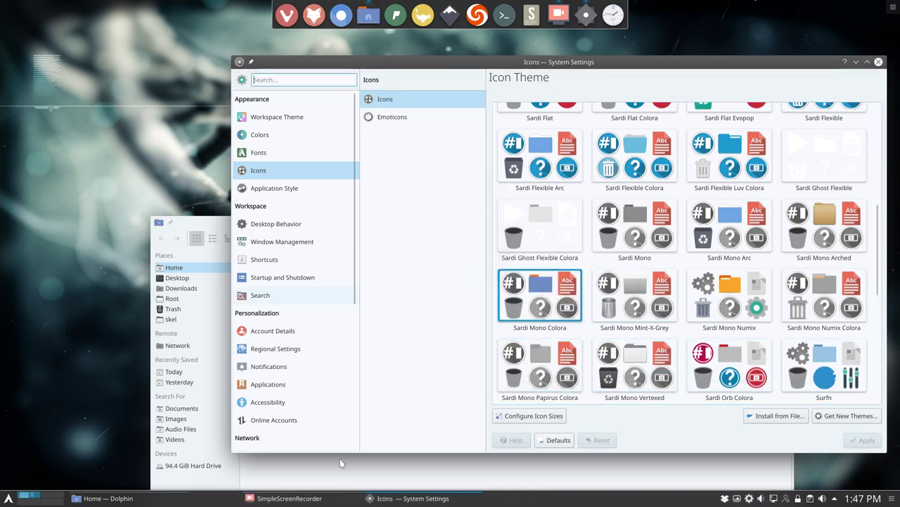
click(392, 473)
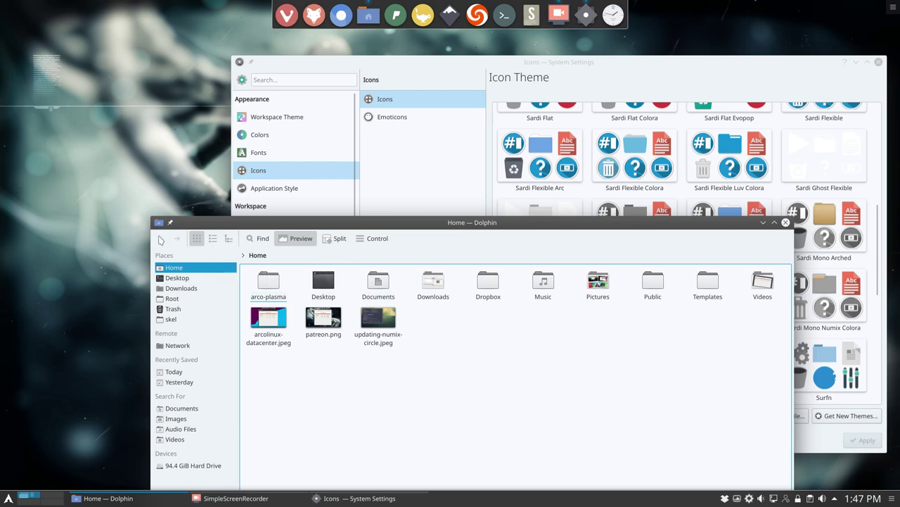
click(160, 223)
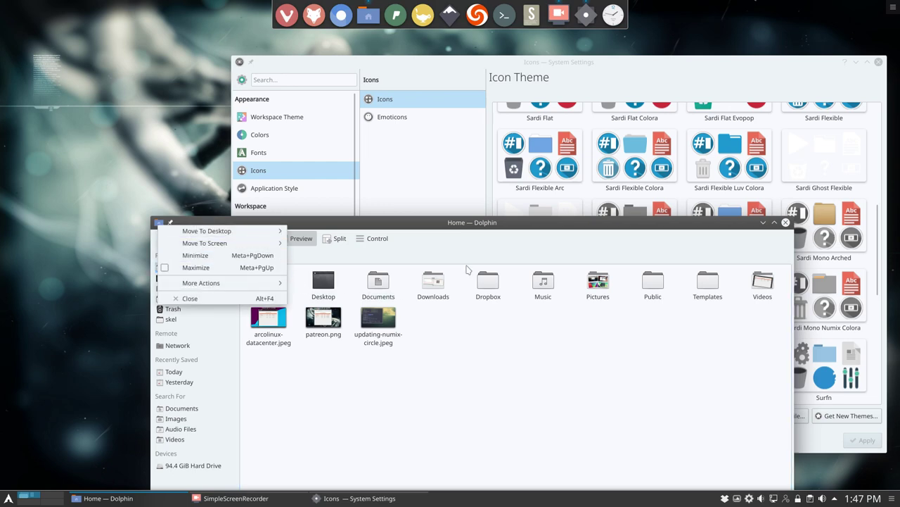
click(648, 357)
click(786, 223)
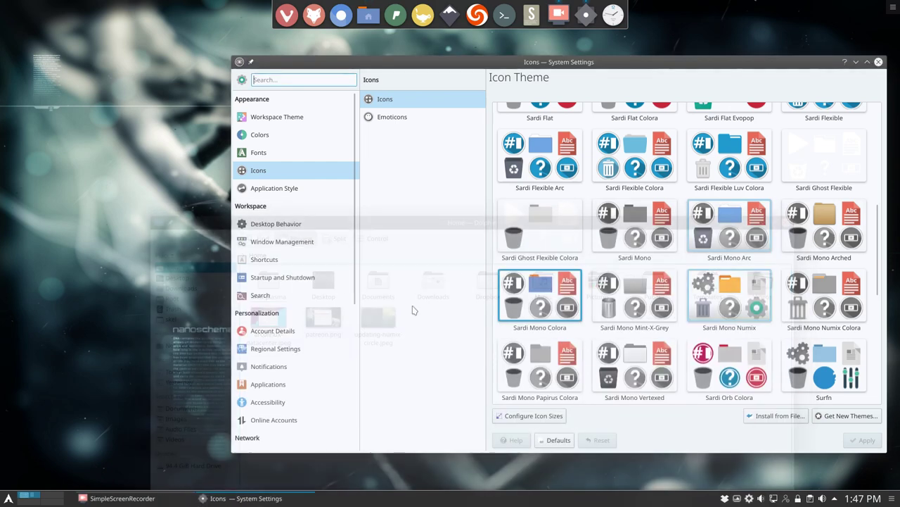
Relaunch Dolphin from the launcher and position its window near the top centre.
click(8, 498)
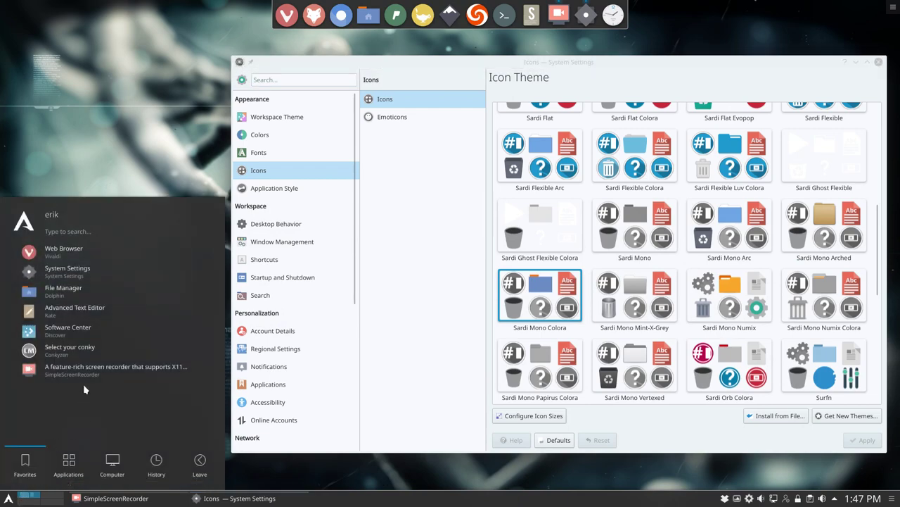
click(58, 294)
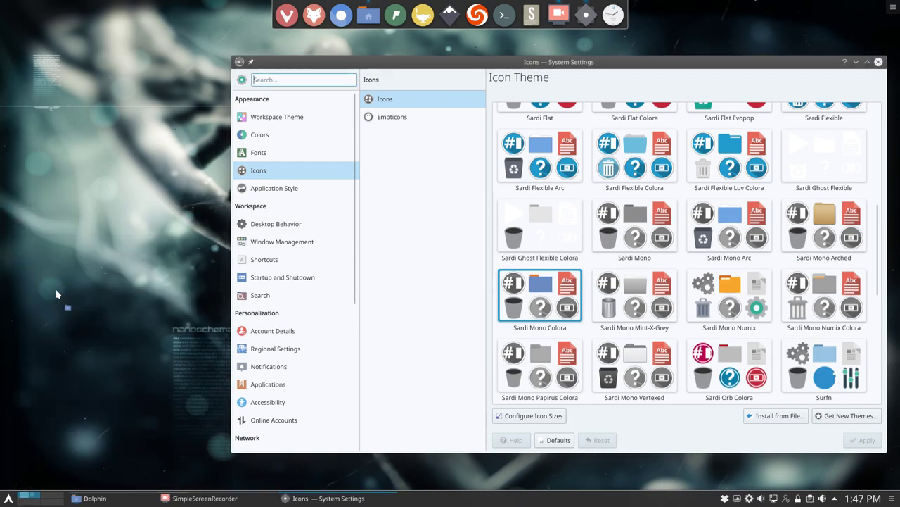
drag(332, 149, 506, 104)
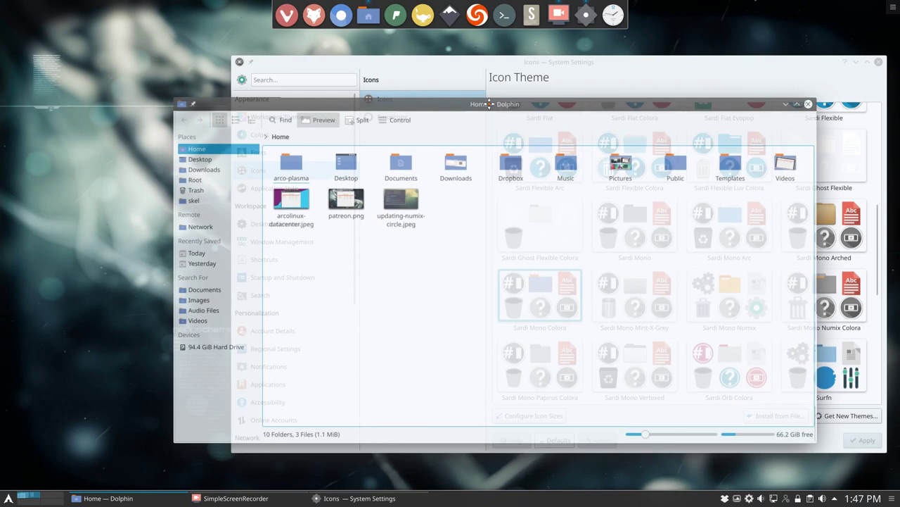
click(7, 497)
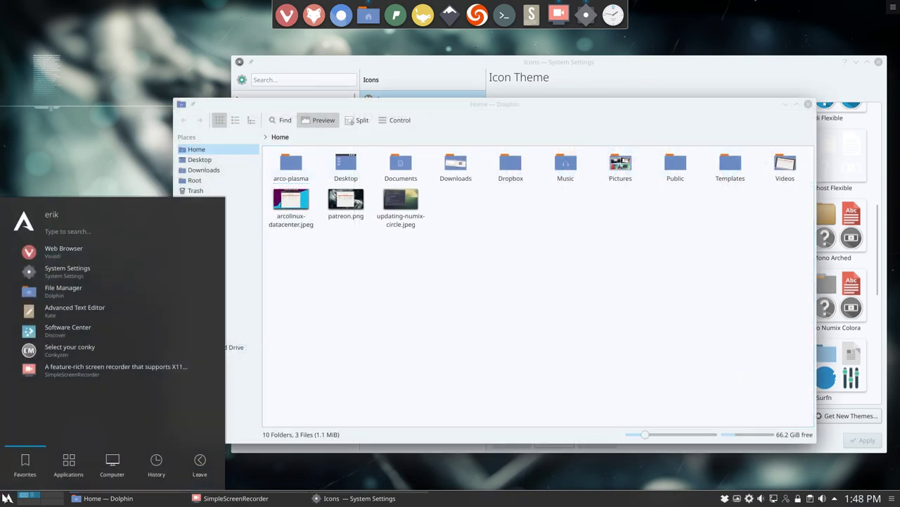
mouse_move(69, 486)
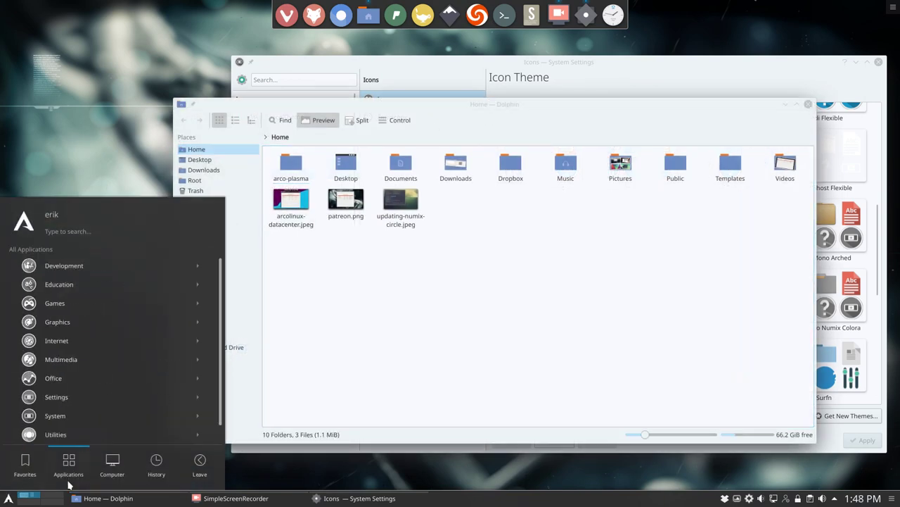
mouse_move(168, 472)
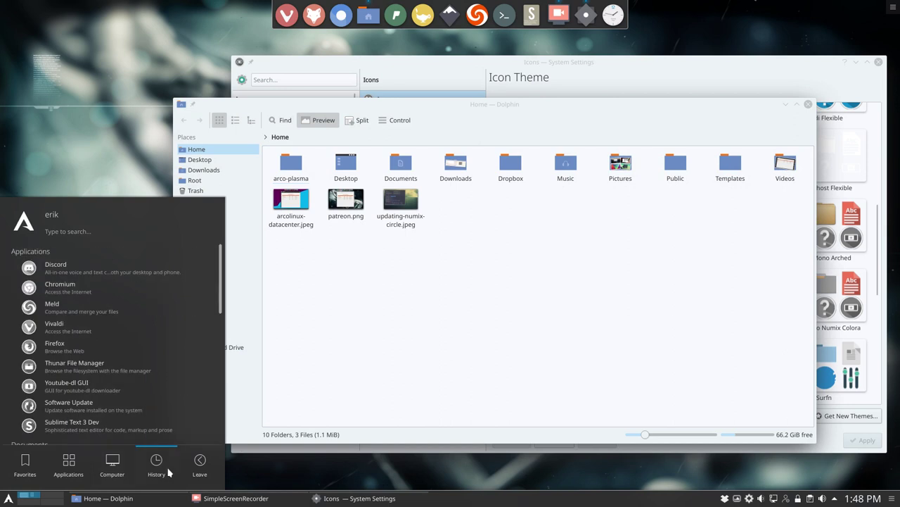
click(394, 352)
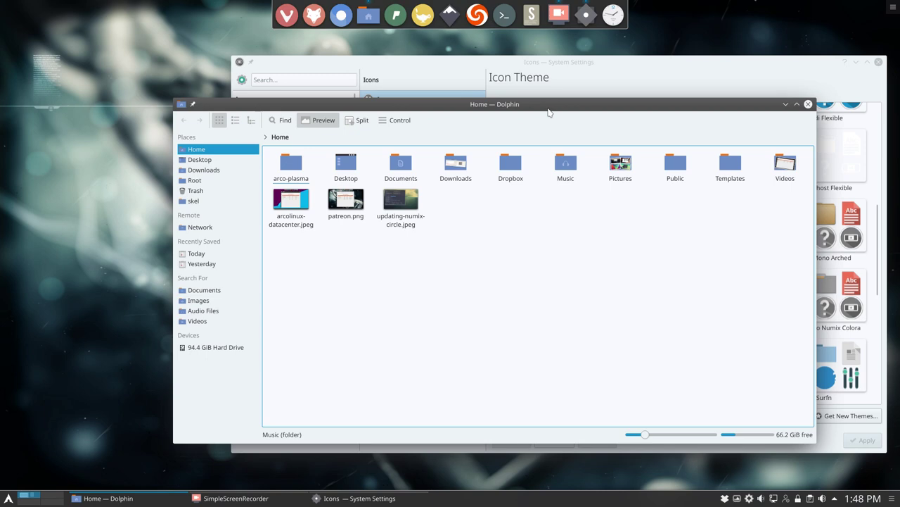
drag(549, 112, 574, 81)
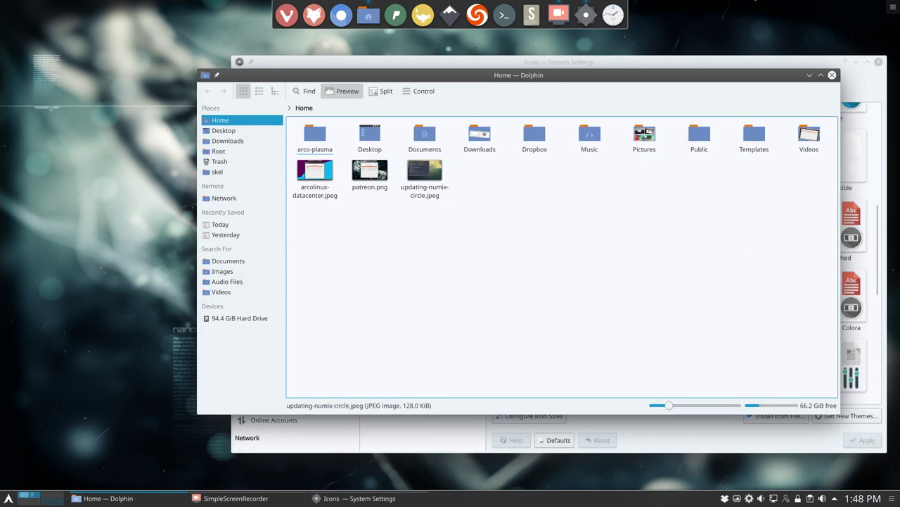
Open Thunar's File Manager Preferences via a 'thun' launcher search, then close them.
click(9, 500)
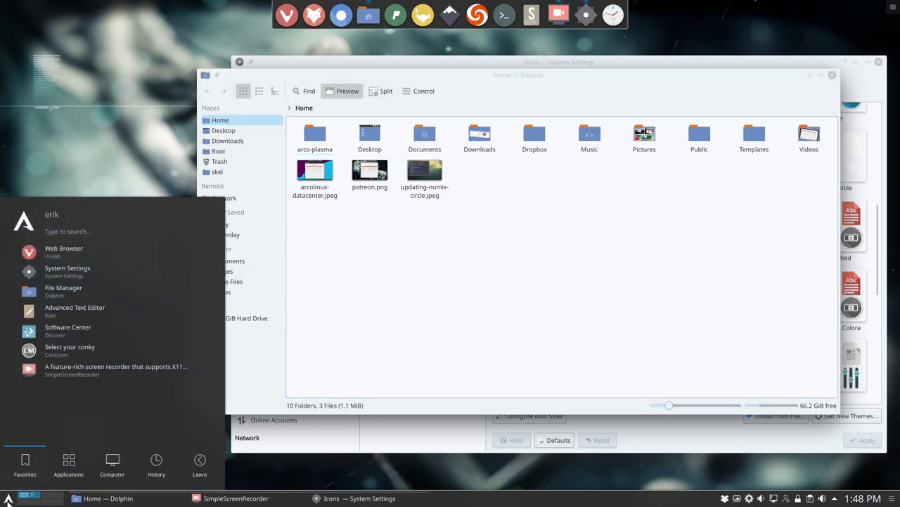
text(thun)
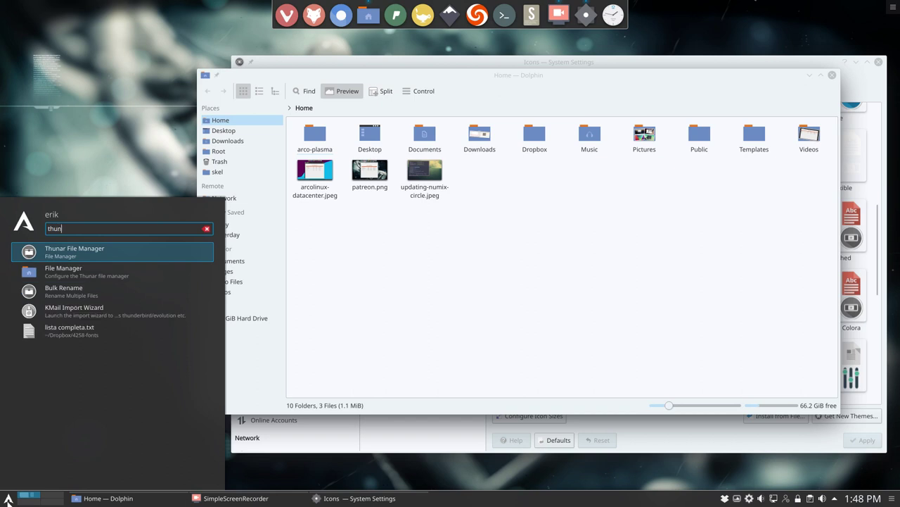
key(Down)
key(Return)
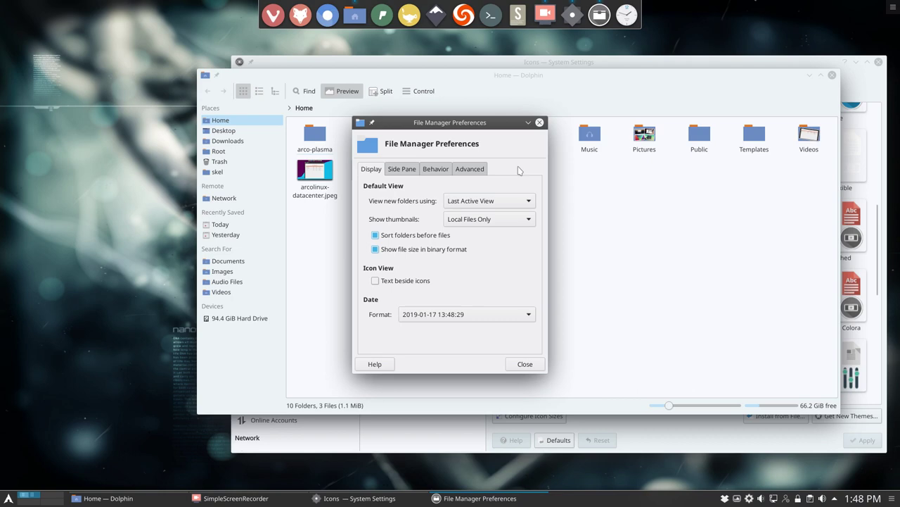
click(540, 122)
Launch Thunar File Manager via a 'thun' search and position its window beside Dolphin.
click(8, 499)
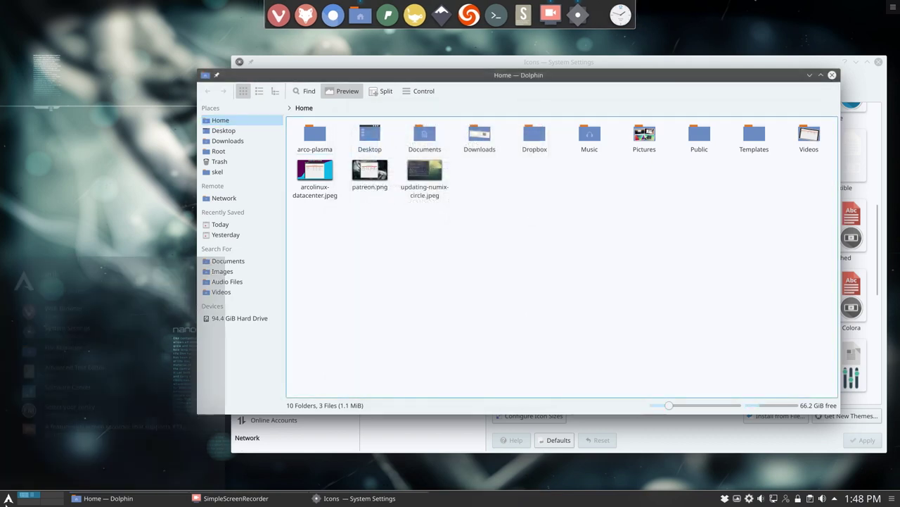
text(thun)
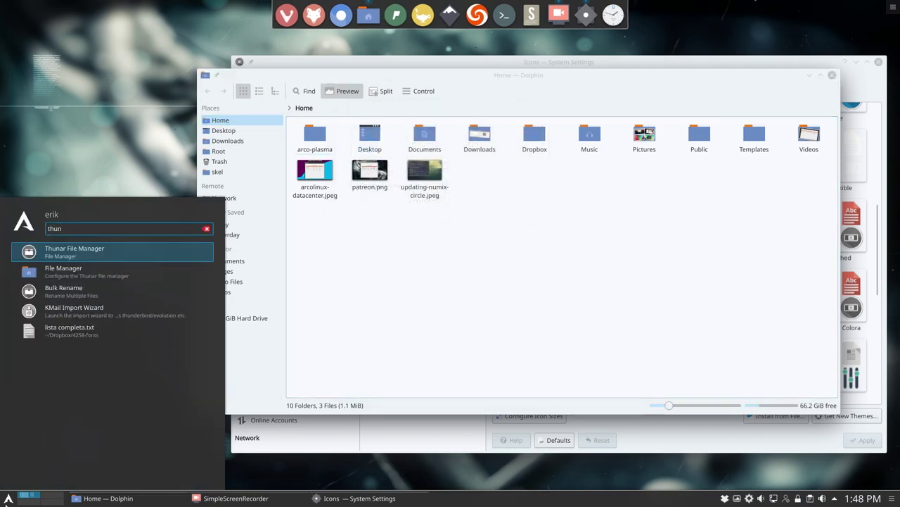
click(77, 252)
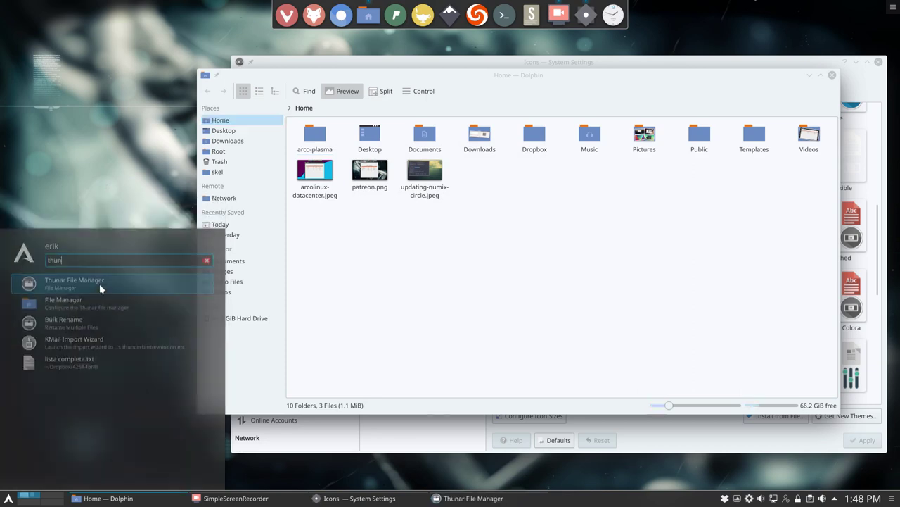
drag(240, 140, 336, 179)
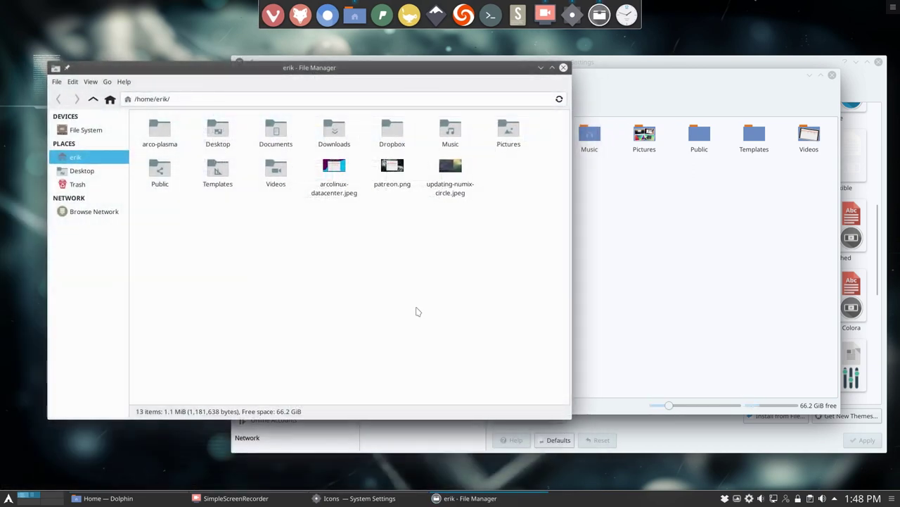
drag(410, 74, 405, 140)
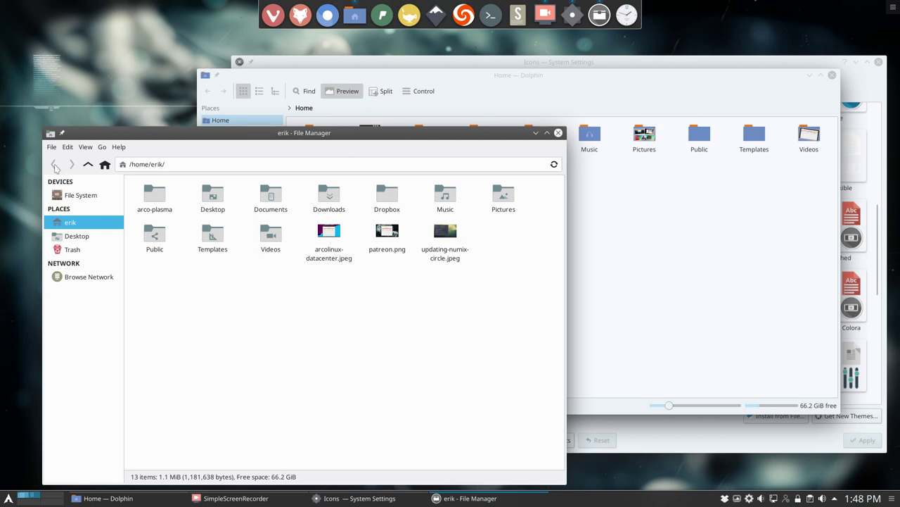
click(67, 148)
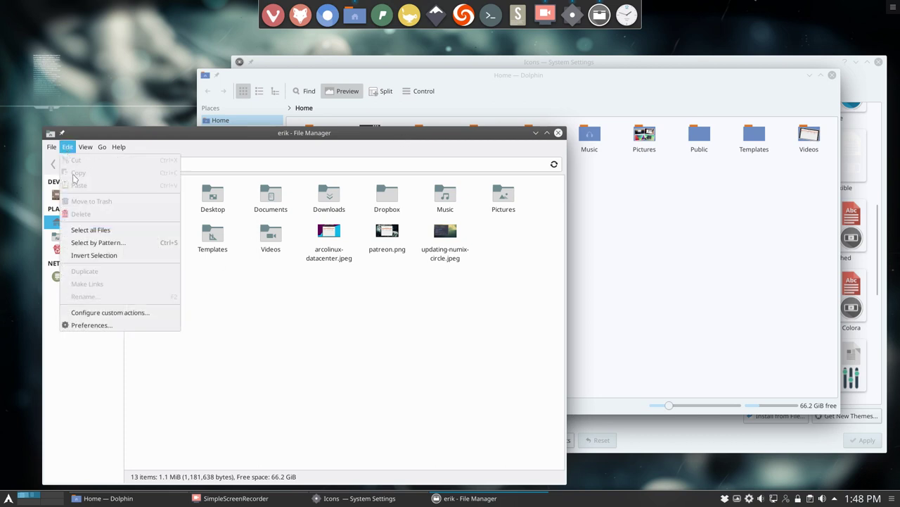
Look through Thunar's custom actions configuration and close it.
click(121, 318)
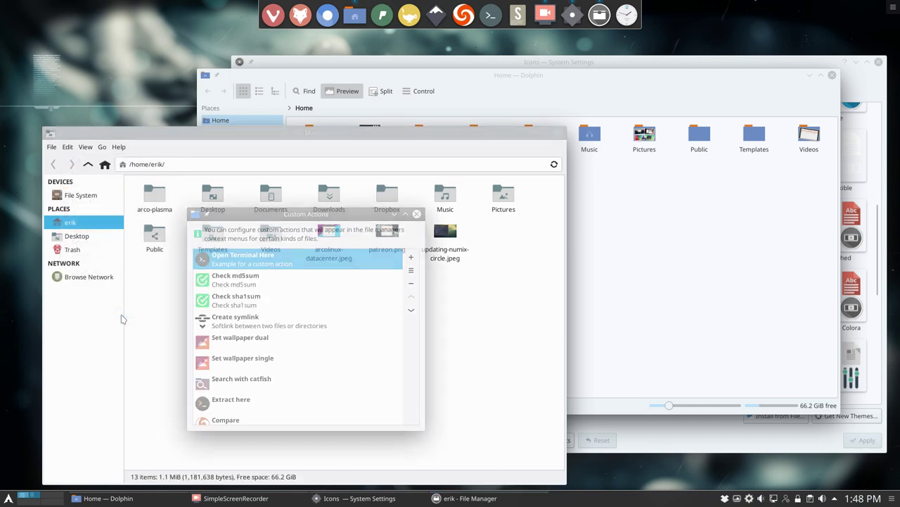
scroll(362, 327, down, 5)
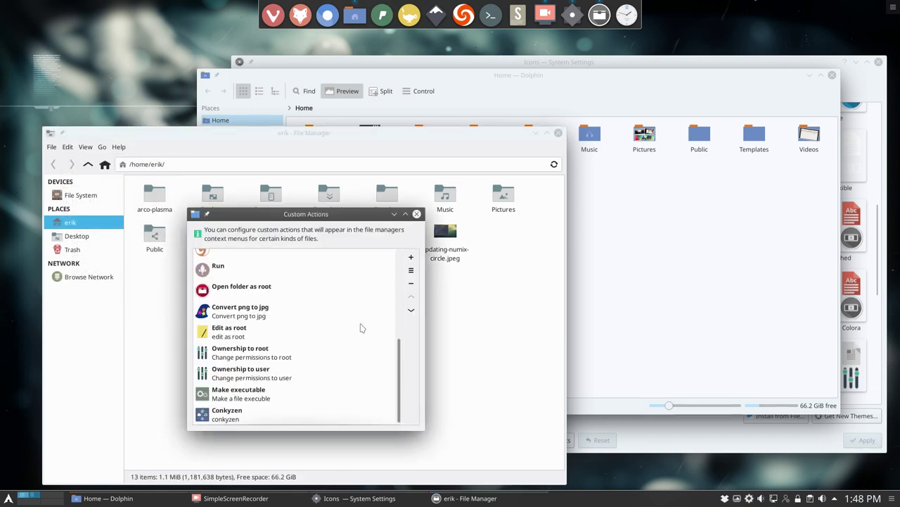
scroll(361, 323, up, 5)
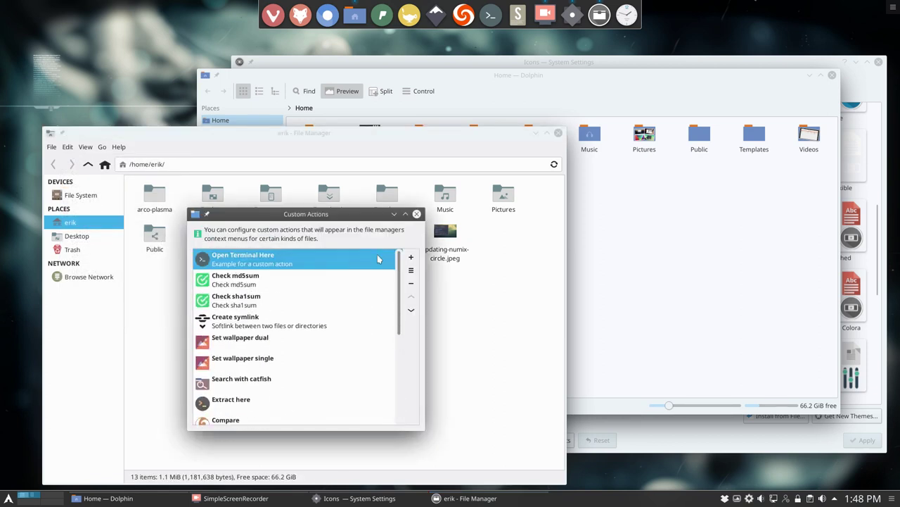
click(416, 213)
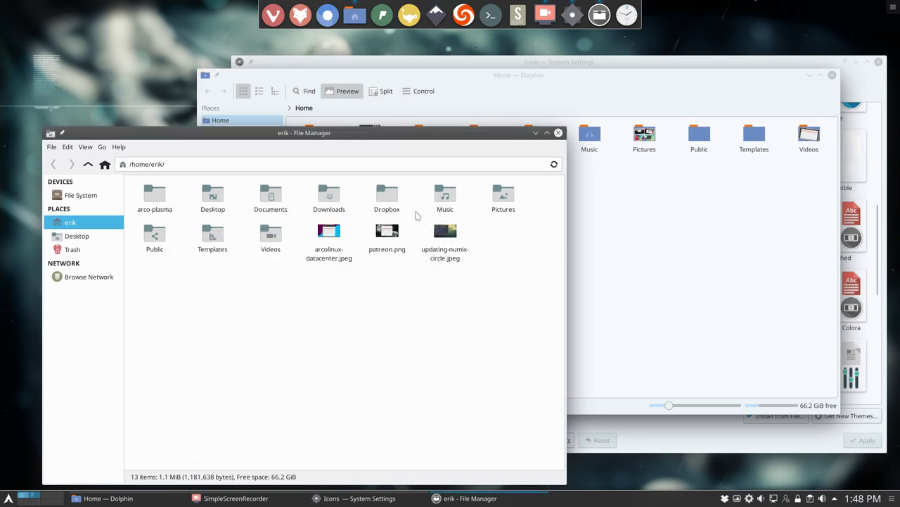
Show hidden files and compare the two .skel-backup folders in Meld, then quit Meld.
key(ctrl+h)
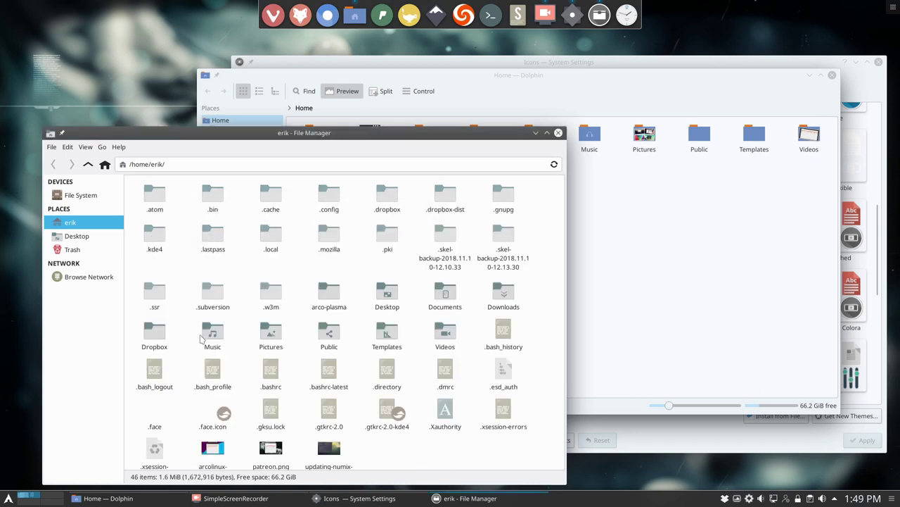
drag(418, 228, 502, 255)
right_click(503, 242)
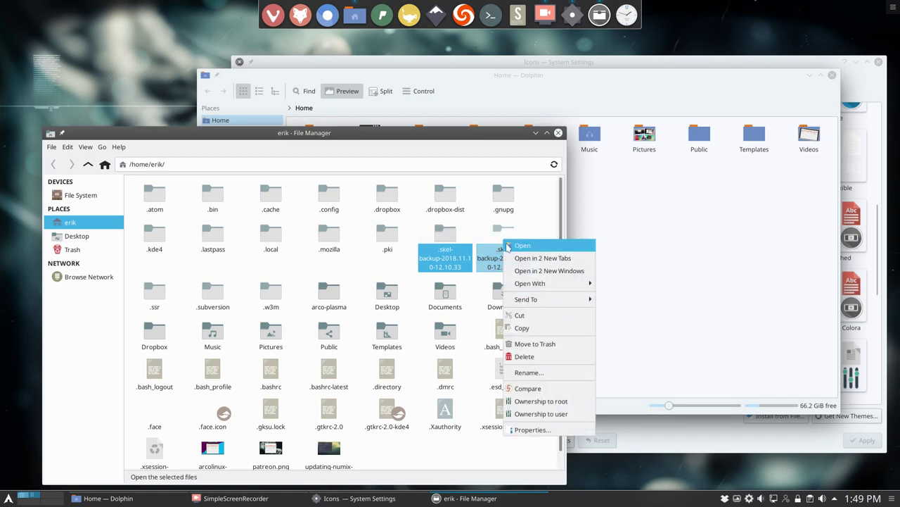
click(529, 389)
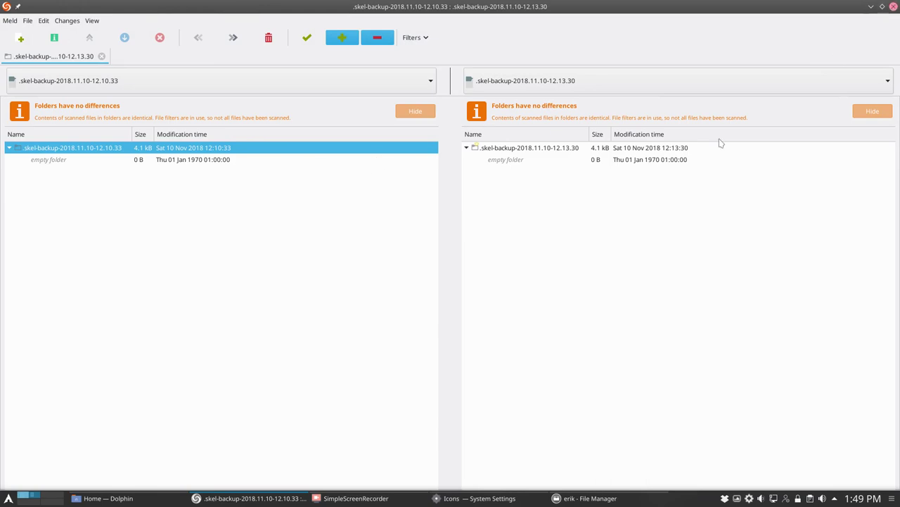
key(ctrl+q)
right_click(447, 237)
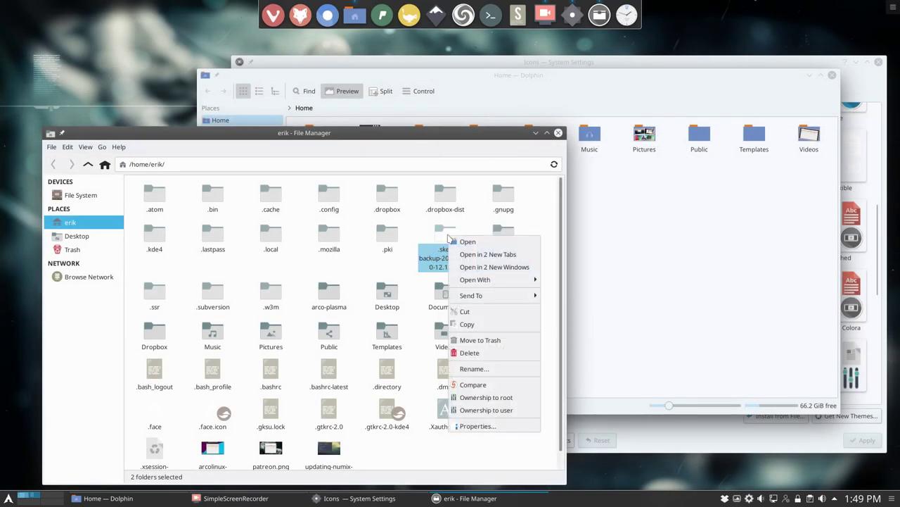
Navigate from the File System root into etc, then type 'ligh' to open lightdm.
click(413, 238)
right_click(411, 235)
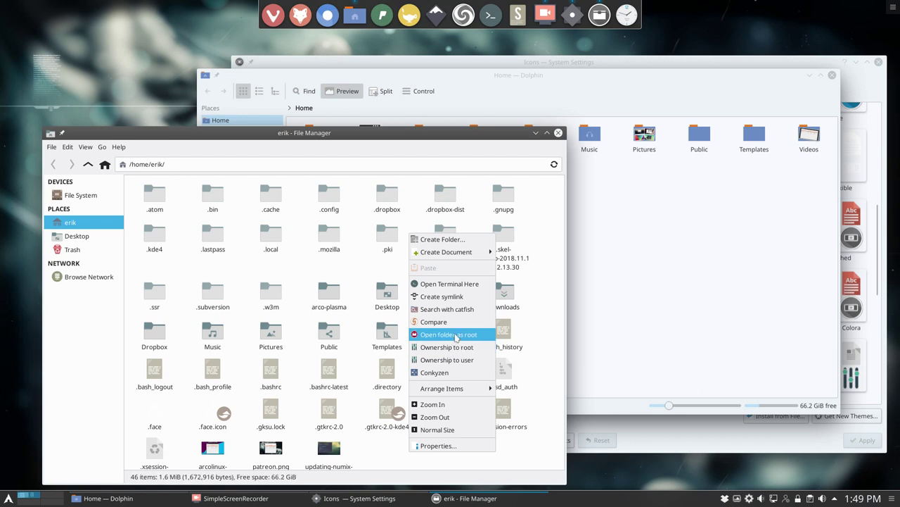
click(88, 197)
click(88, 197)
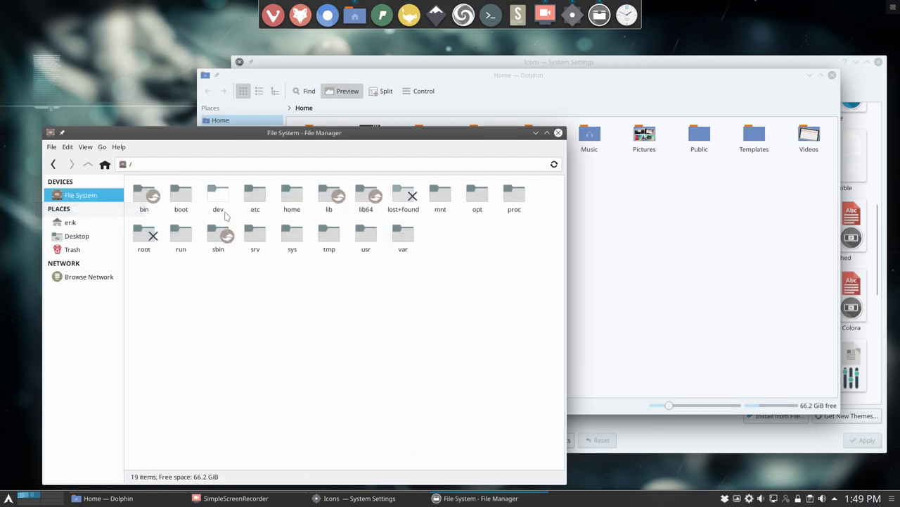
double_click(254, 197)
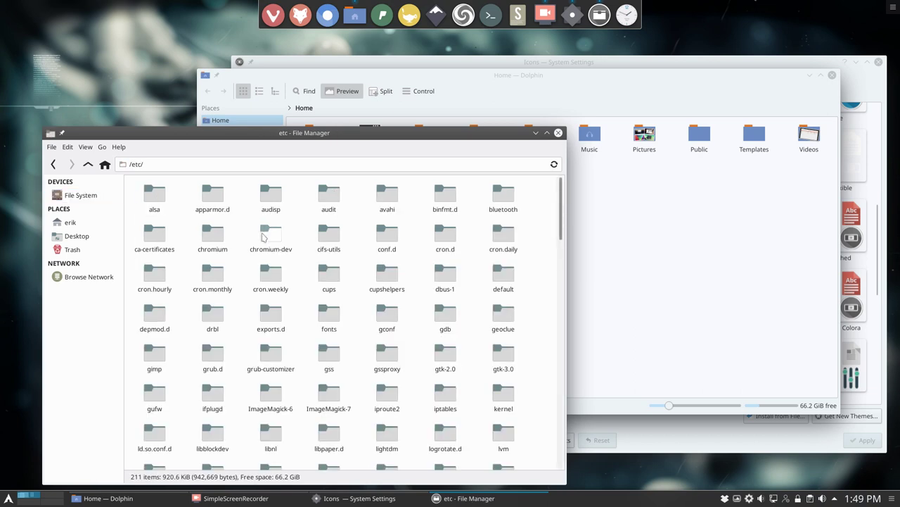
text(ligh)
key(Return)
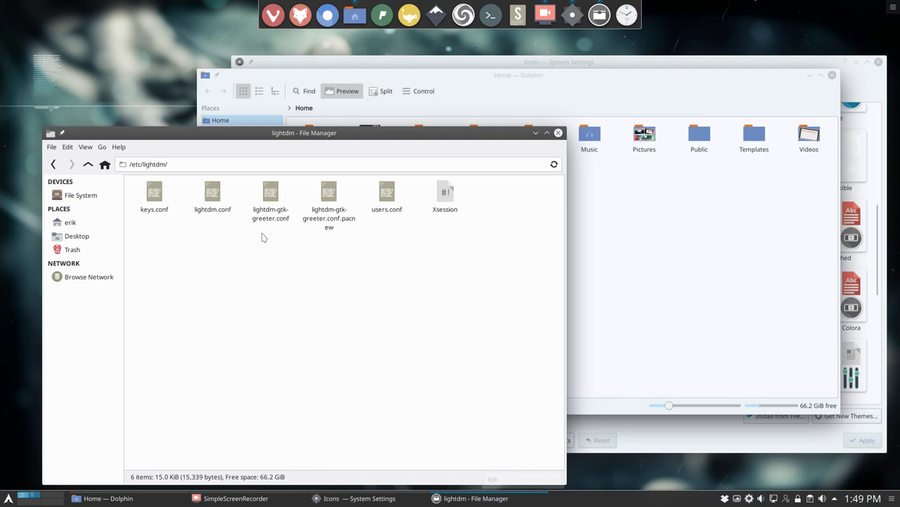
Reopen /etc/lightdm as root with the administrator password, inspect its files, then close it.
right_click(274, 250)
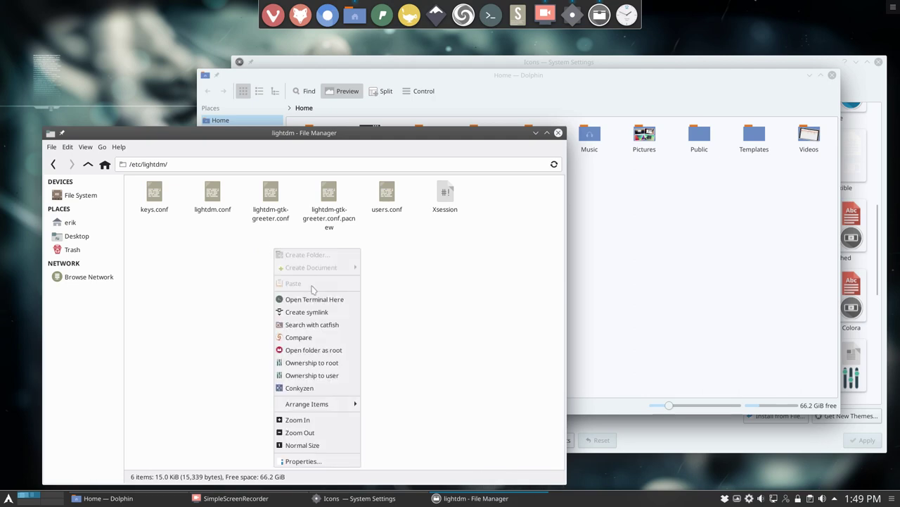
click(320, 350)
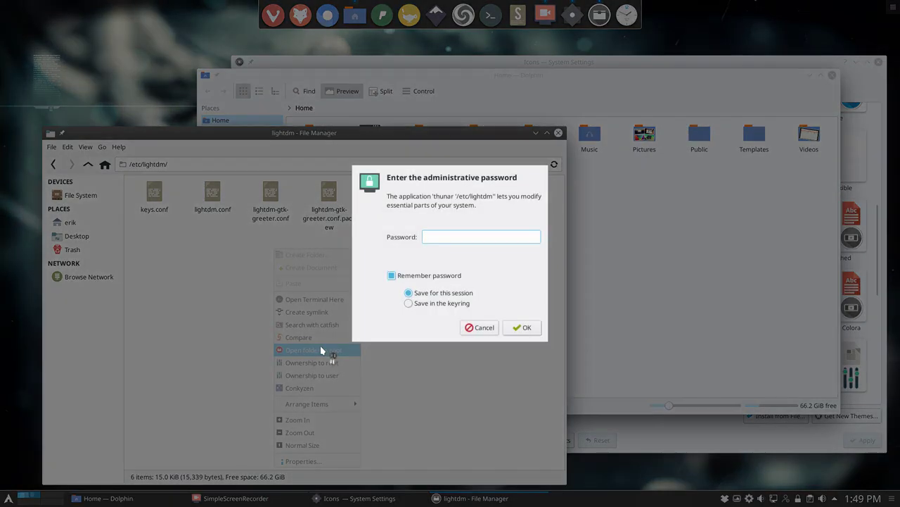
text(****)
key(Return)
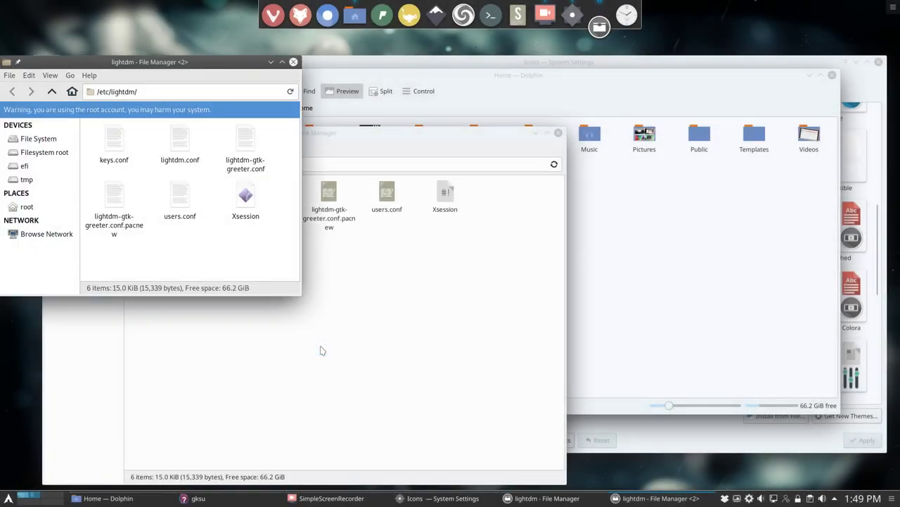
drag(166, 62, 445, 122)
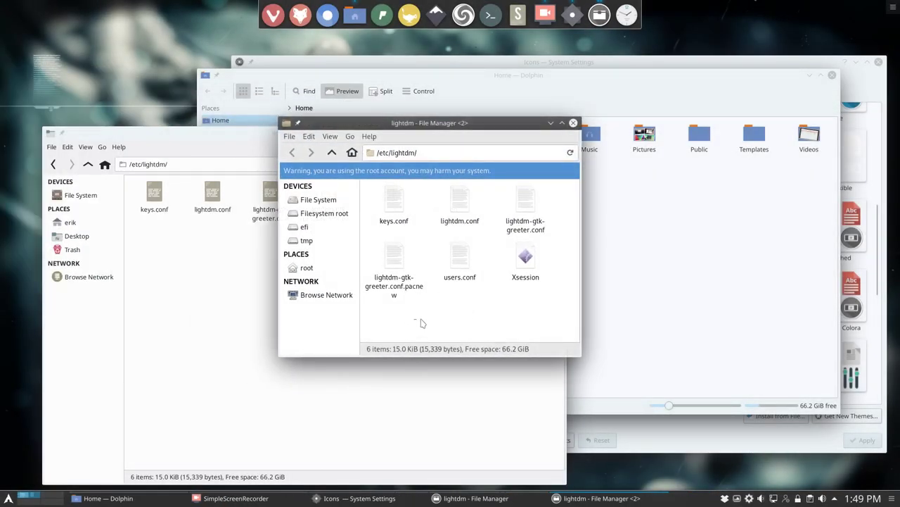
drag(415, 321, 549, 216)
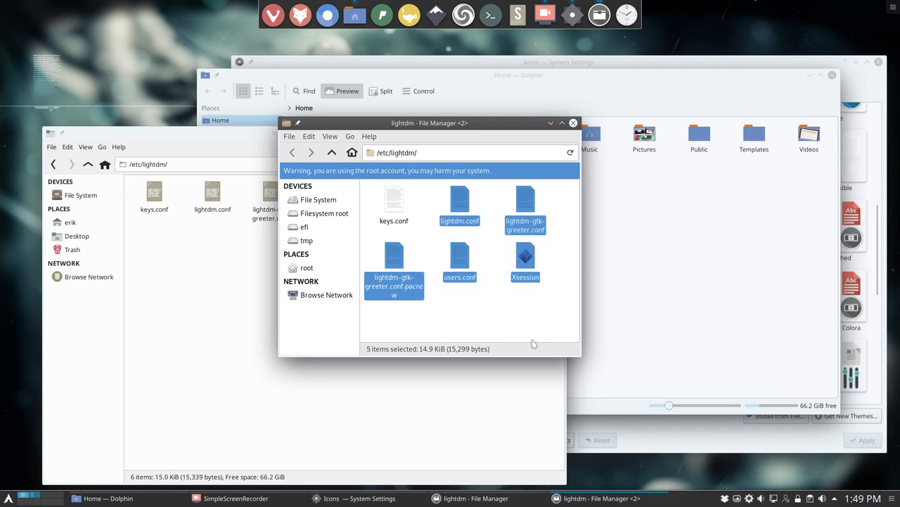
click(434, 209)
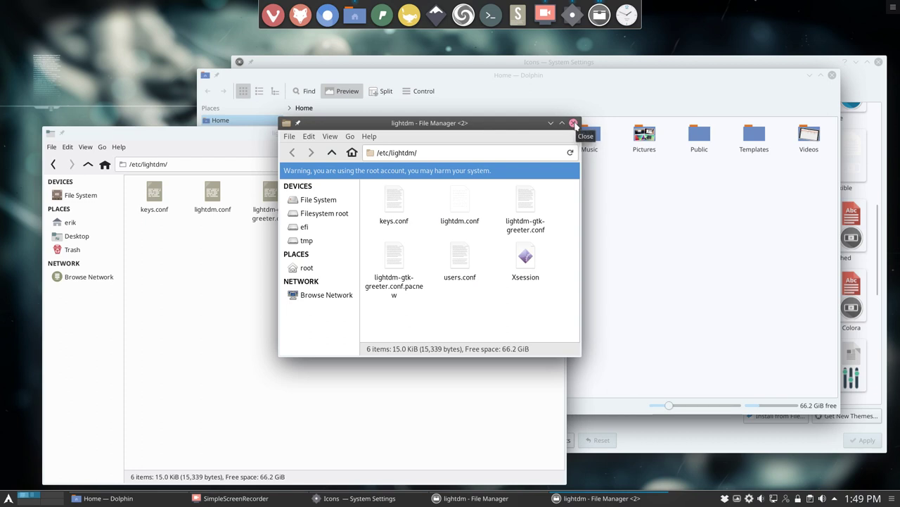
click(574, 124)
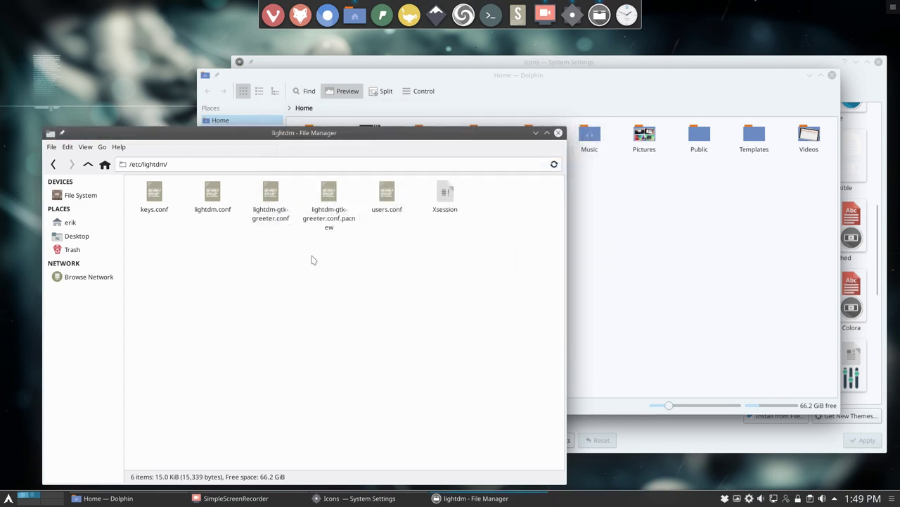
Close the remaining Thunar lightdm window with Alt+F4.
right_click(313, 257)
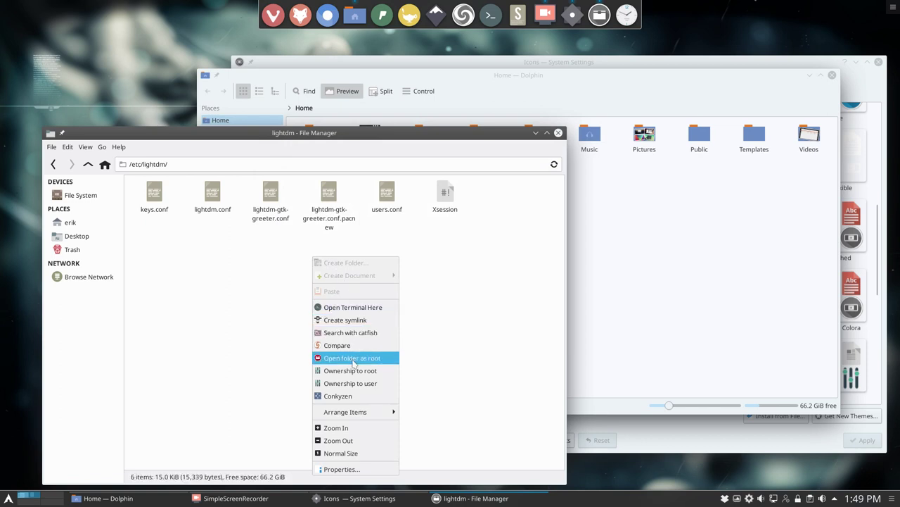
click(731, 221)
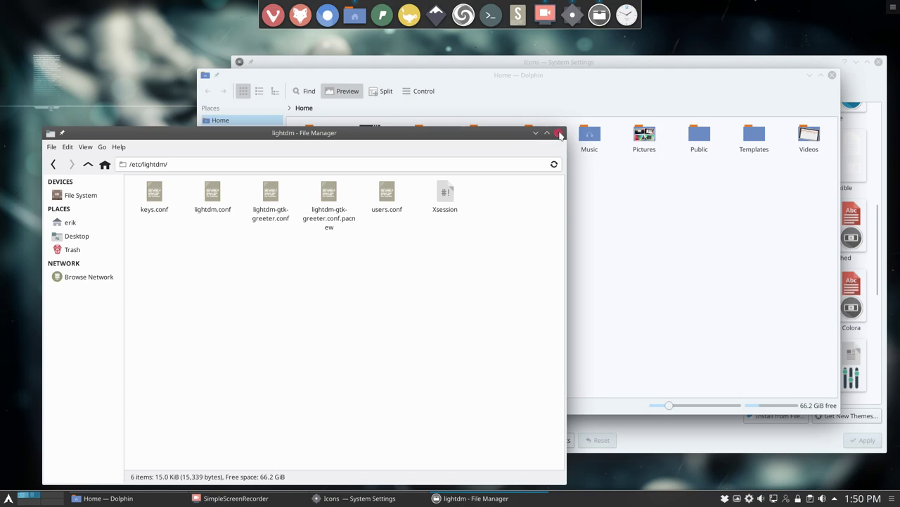
key(alt+F4)
Move Dolphin's window down and right, then bring System Settings to the front.
right_click(461, 219)
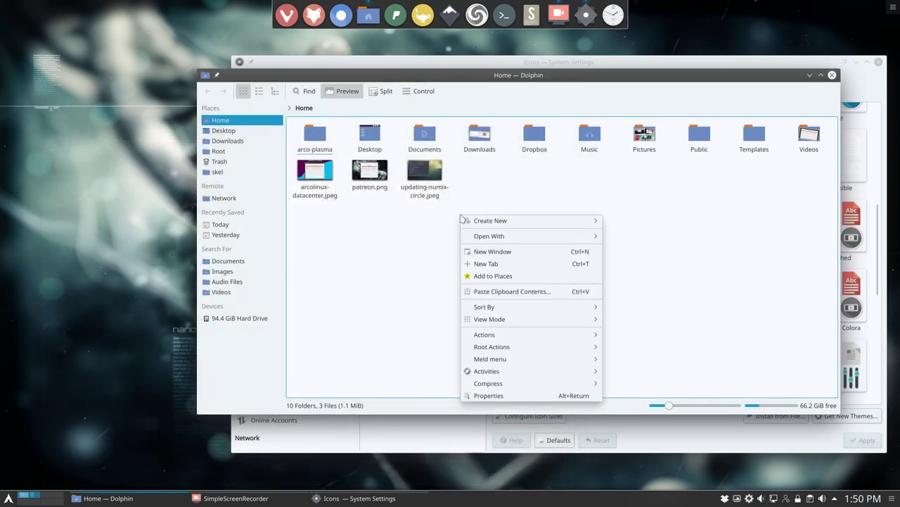
mouse_move(506, 332)
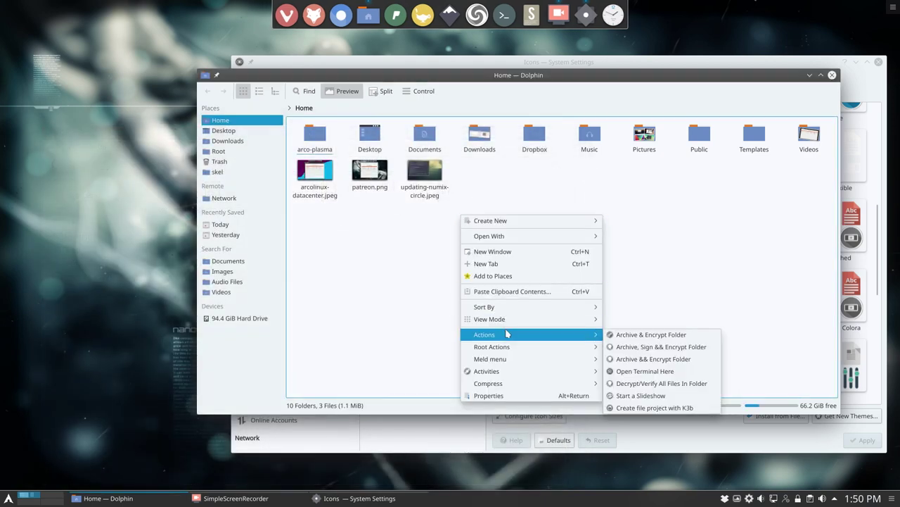
click(366, 339)
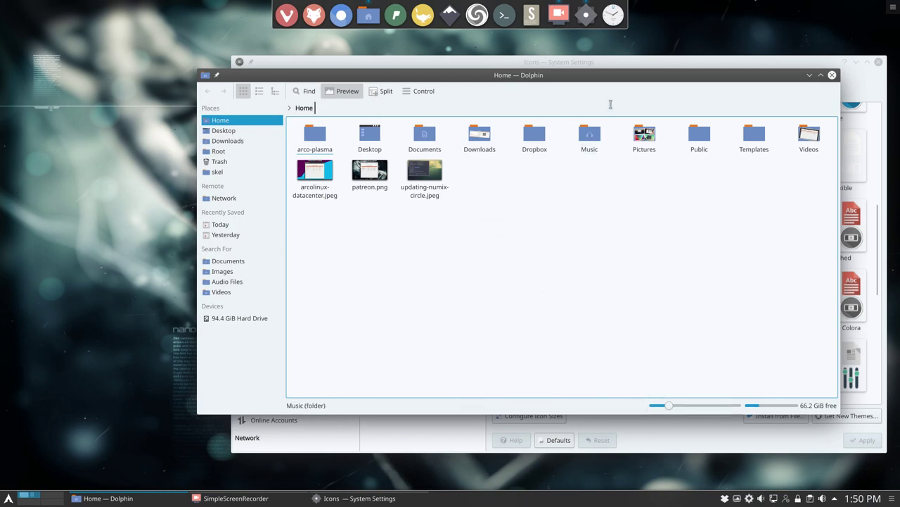
drag(618, 77, 640, 113)
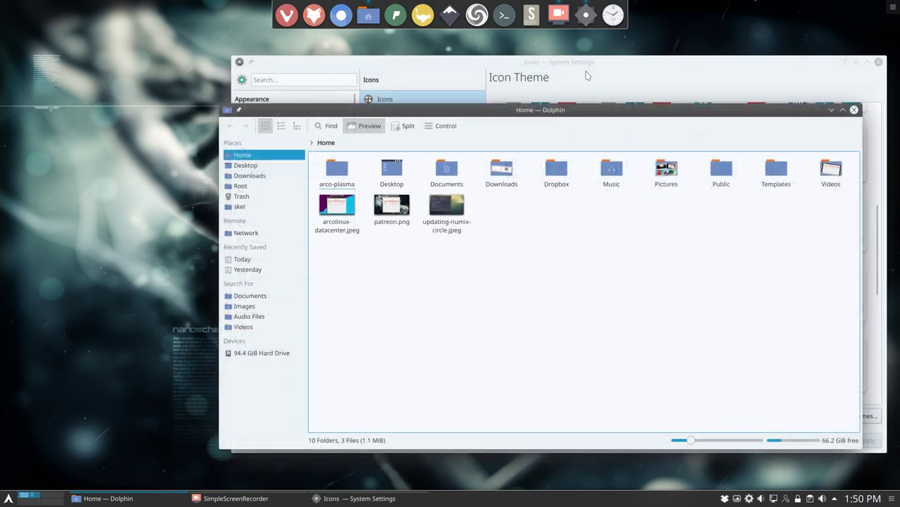
click(587, 75)
Open Application Style > GNOME Application Style (GTK) and drag System Settings down to reveal Dolphin.
click(286, 186)
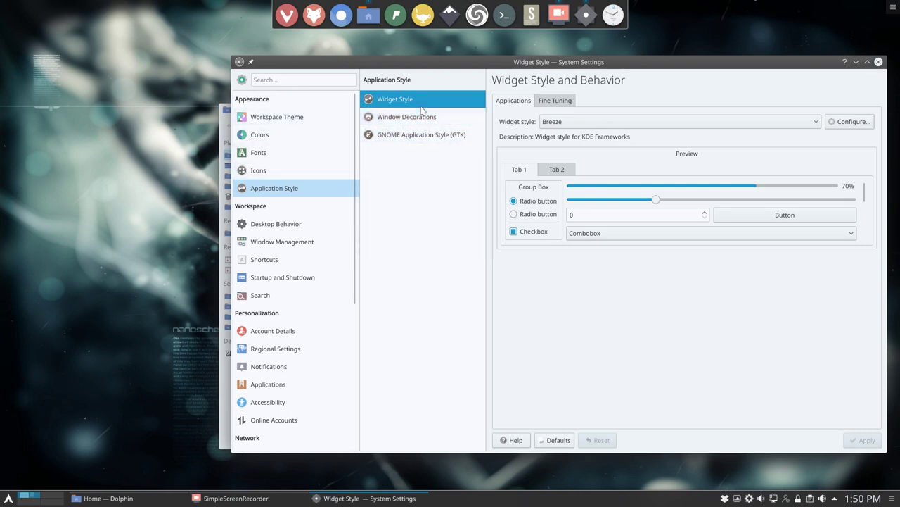
click(446, 138)
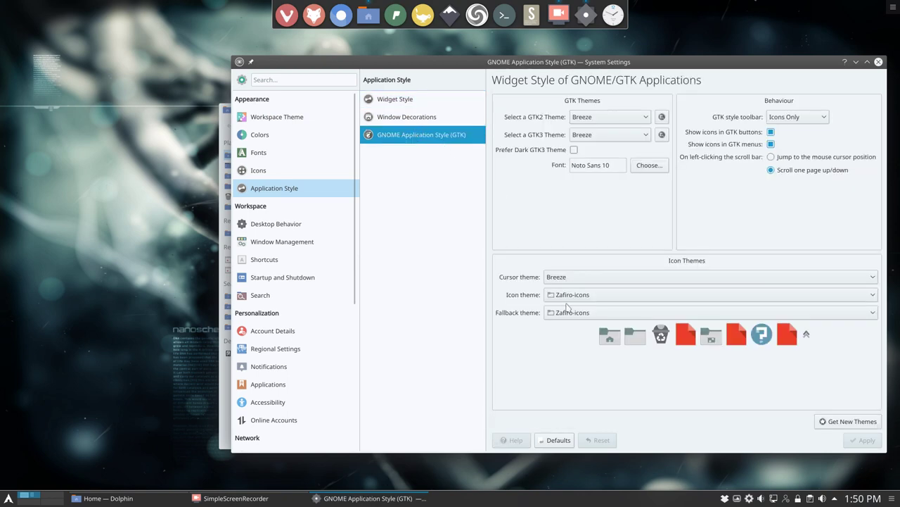
drag(545, 65, 575, 354)
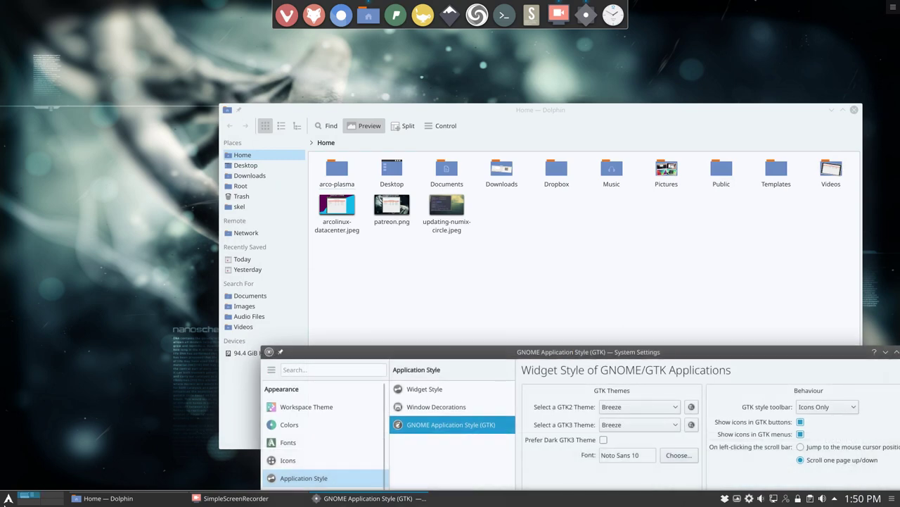
Launch Thunar File Manager by searching 'thun' in the application launcher.
click(8, 498)
text(thun)
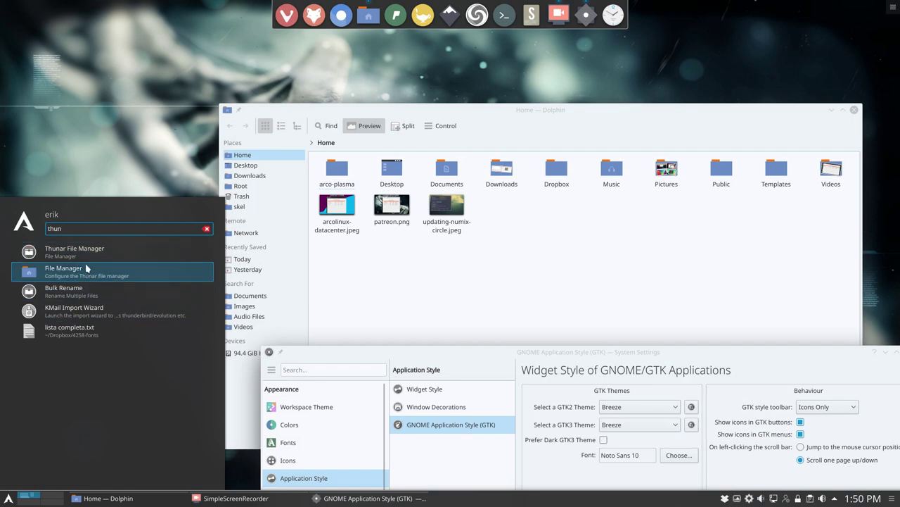
click(89, 256)
Arrange windows: Dolphin top-right, Thunar tiled top-left, GTK settings centred in front.
click(684, 247)
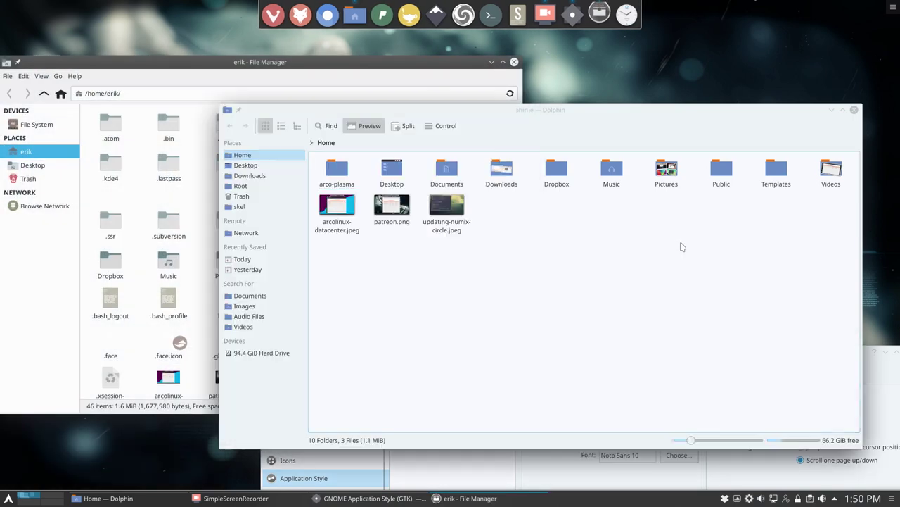
drag(626, 107, 899, 2)
drag(125, 63, 1, 0)
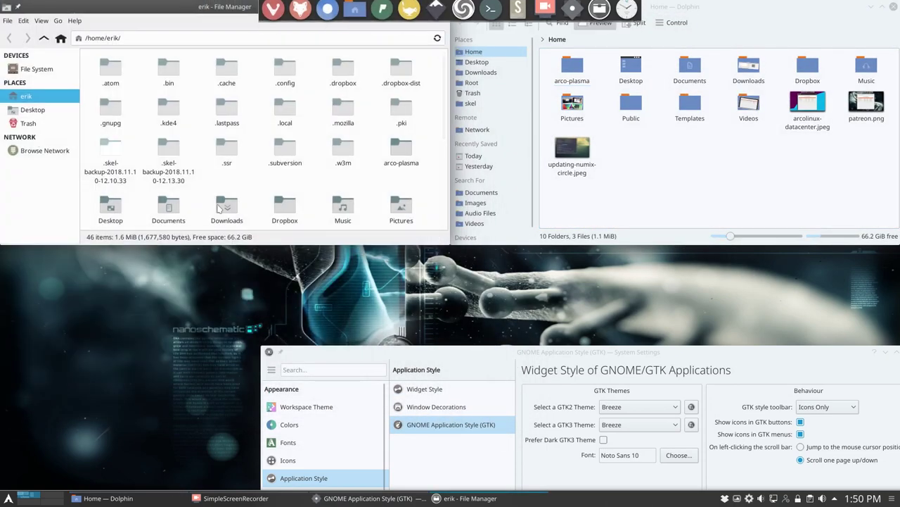
drag(468, 350, 331, 85)
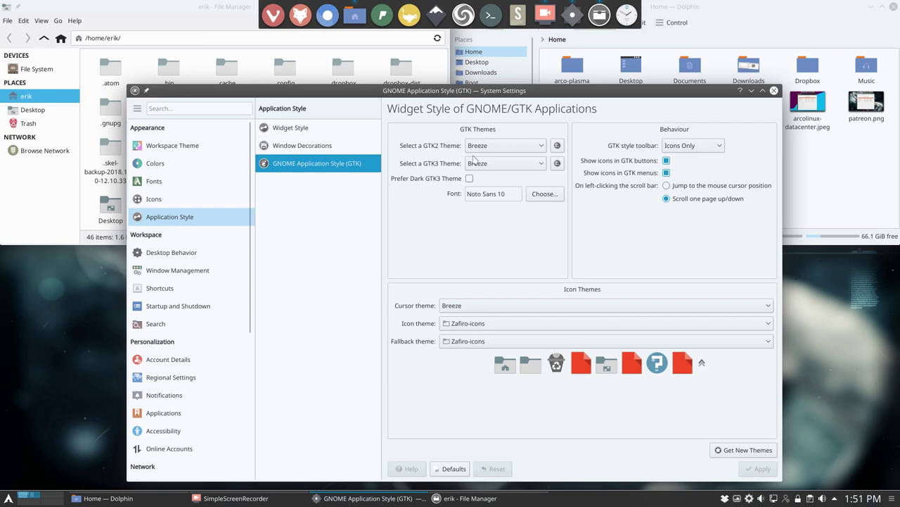
Review the GTK2 and GTK3 theme lists, keeping Breeze for both.
click(492, 148)
click(437, 161)
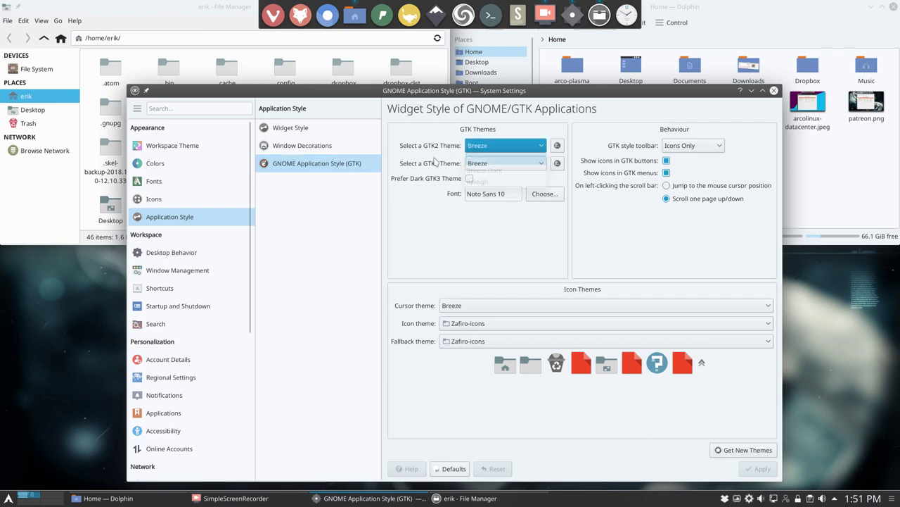
click(477, 167)
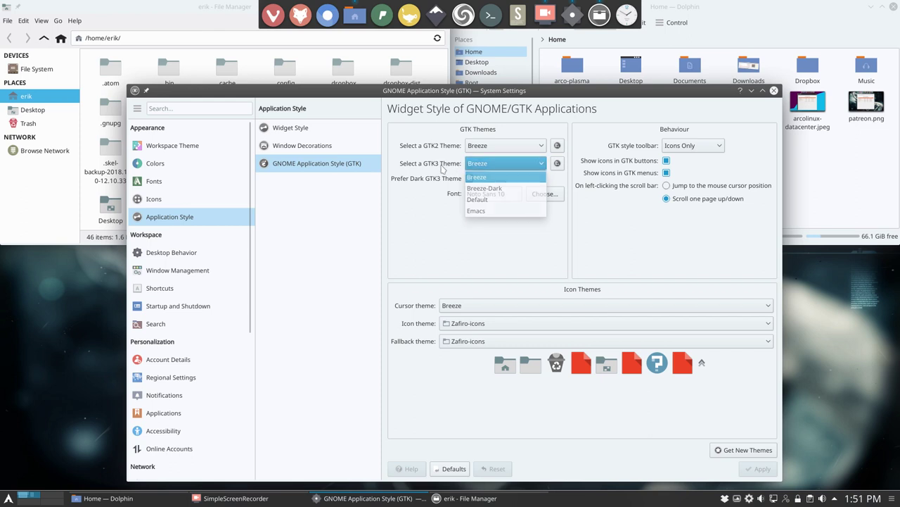
click(445, 172)
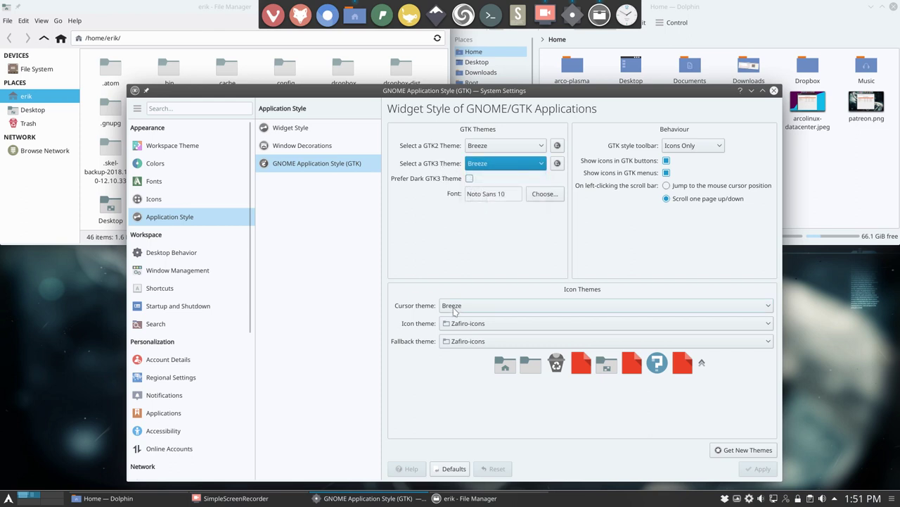
Set the GTK cursor theme to Breeze Snow after briefly trying Breeze.
click(455, 307)
click(462, 342)
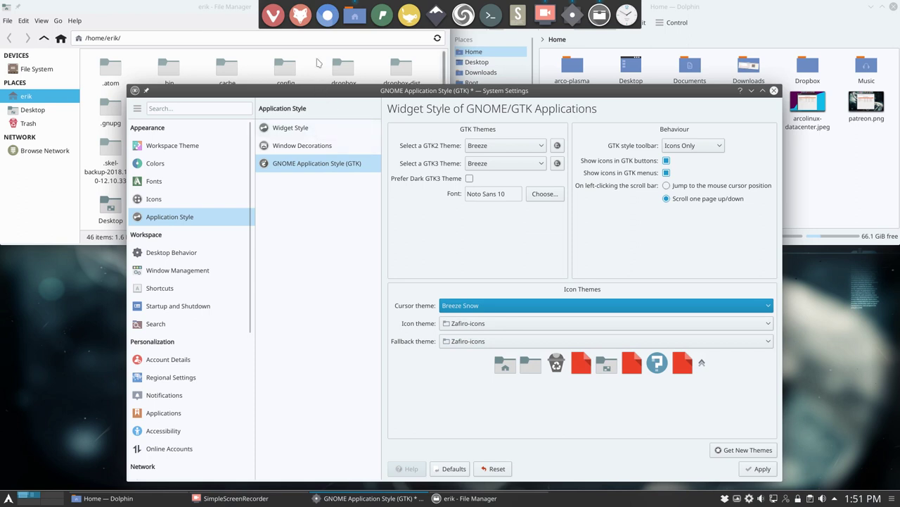
click(460, 306)
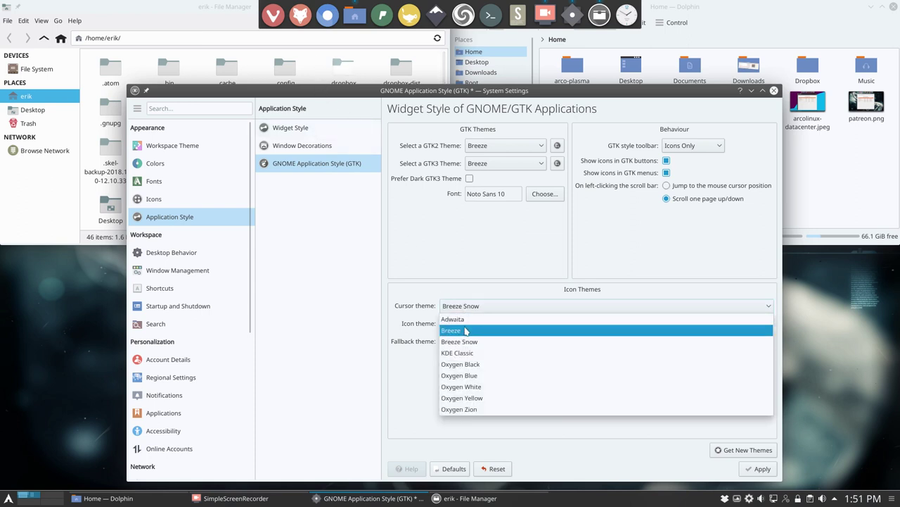
click(464, 330)
click(463, 310)
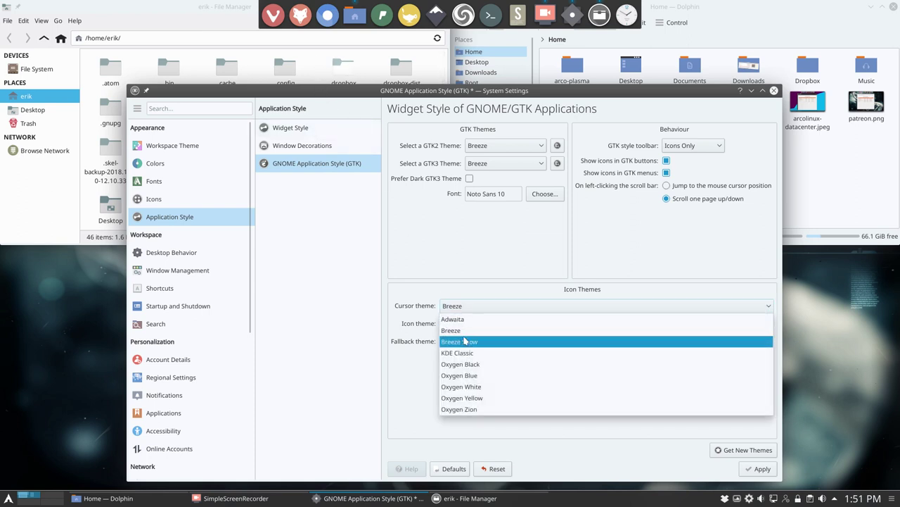
click(466, 342)
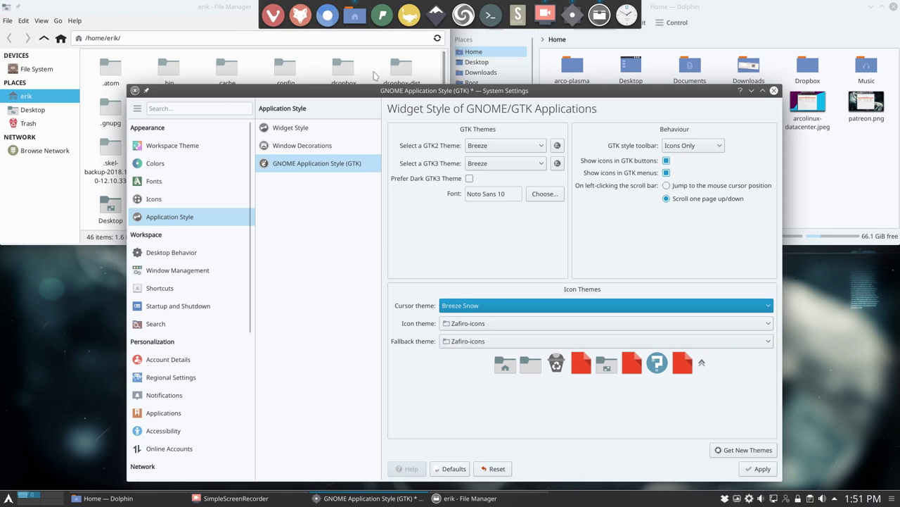
Compare folder context menus: start Conkyzen from Thunar's, then view and dismiss Dolphin's.
drag(385, 92, 387, 161)
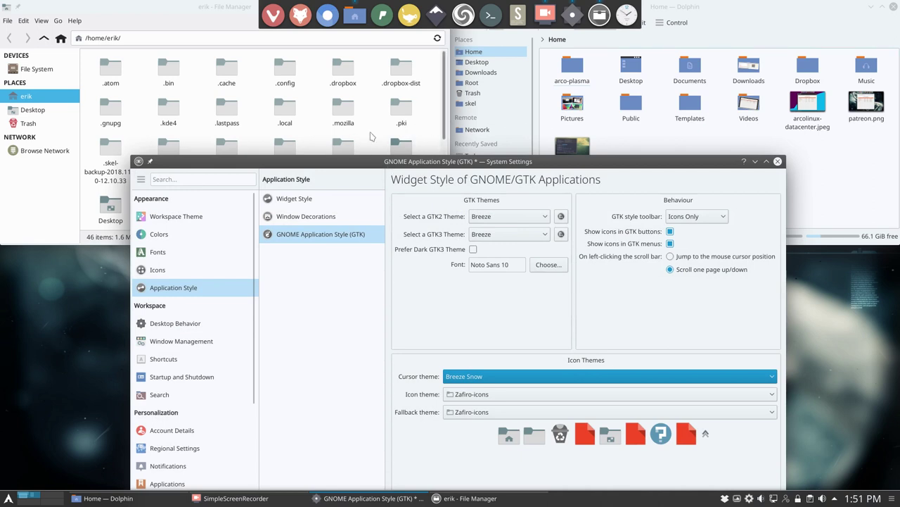
click(371, 135)
right_click(368, 130)
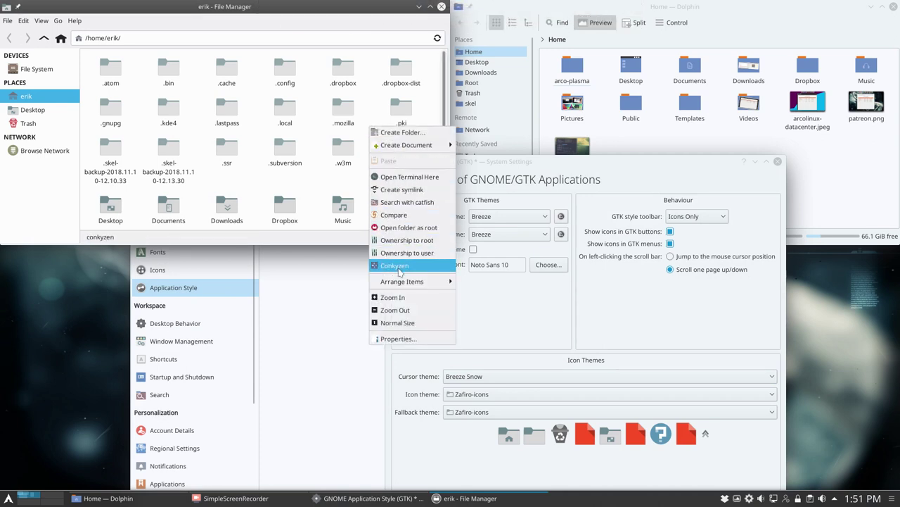
click(399, 268)
right_click(689, 136)
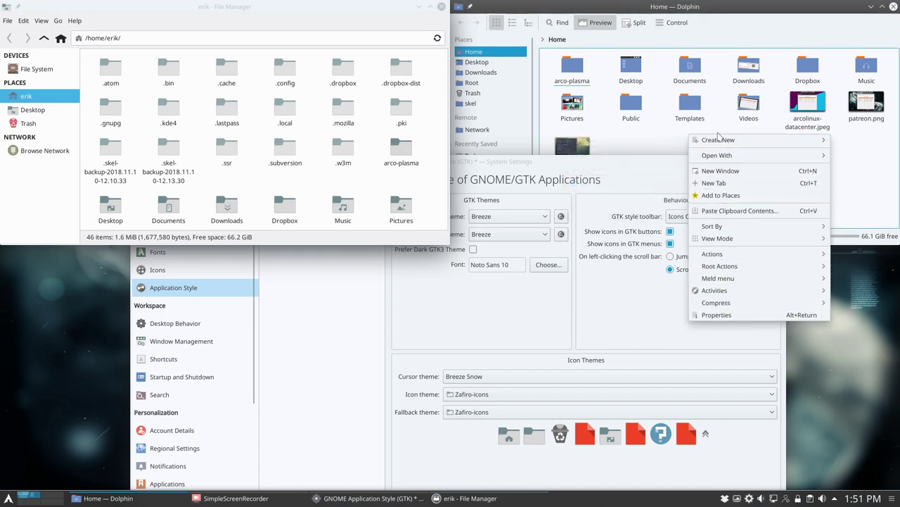
click(611, 138)
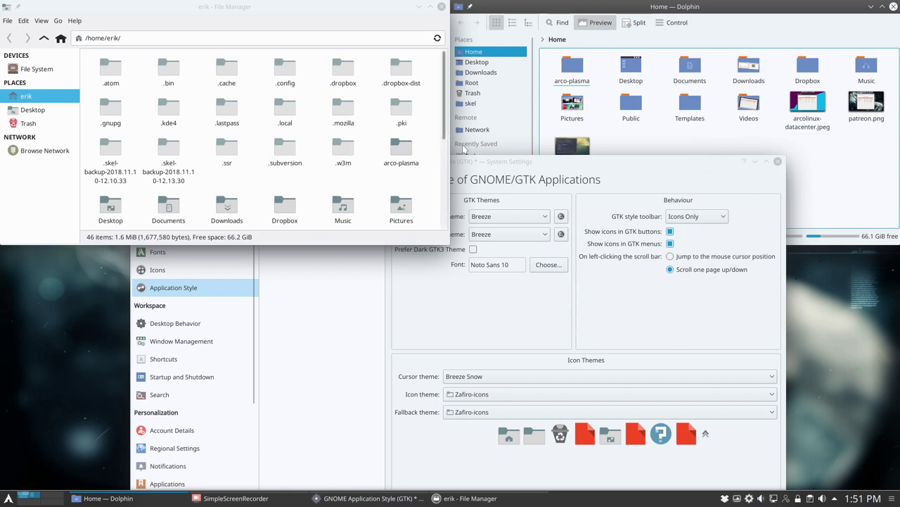
Set the GTK icon theme to Sardi Mono Colora, keep Zafiro-icons as fallback, and apply.
click(499, 399)
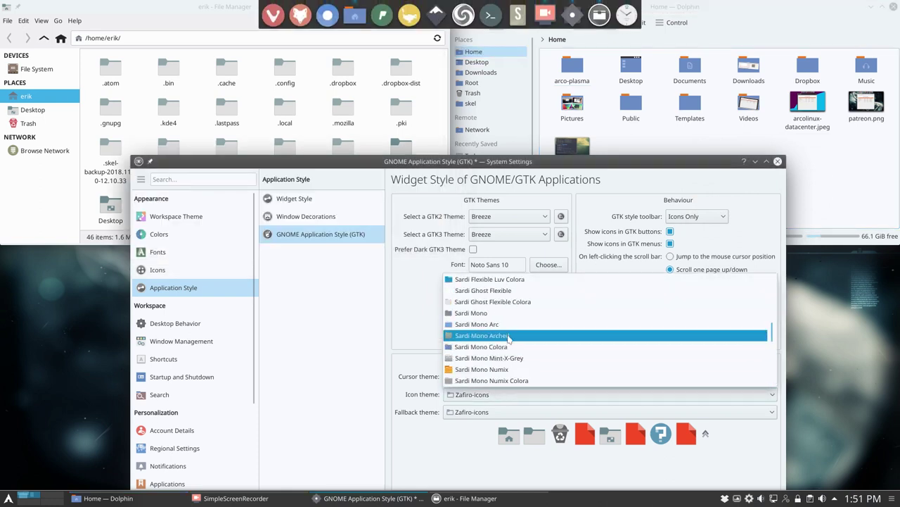
click(517, 347)
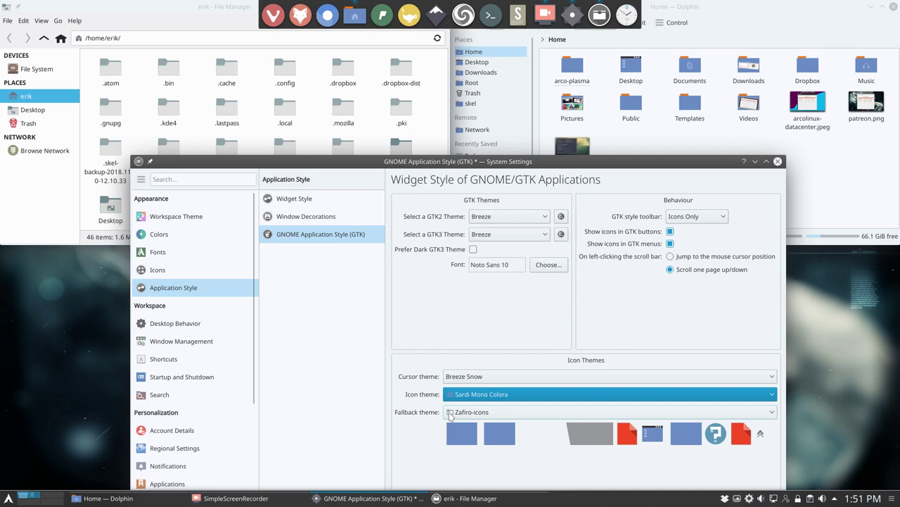
click(450, 414)
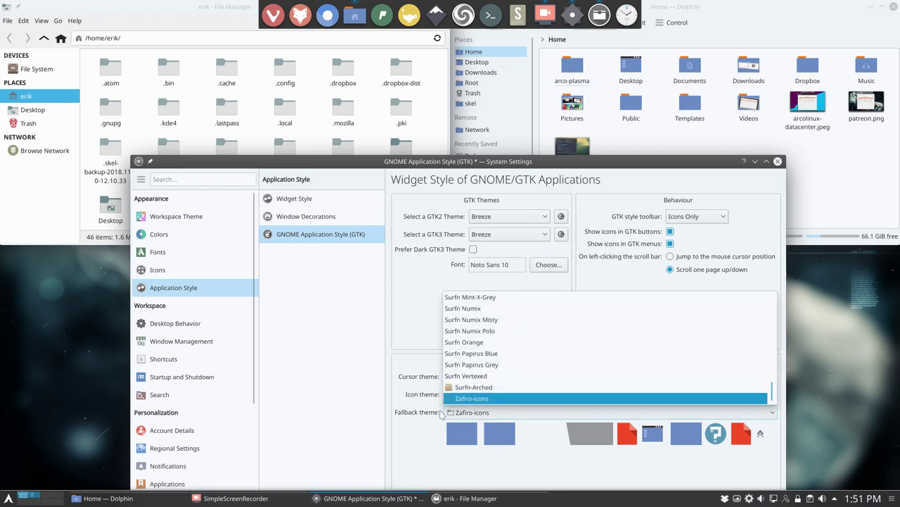
click(415, 407)
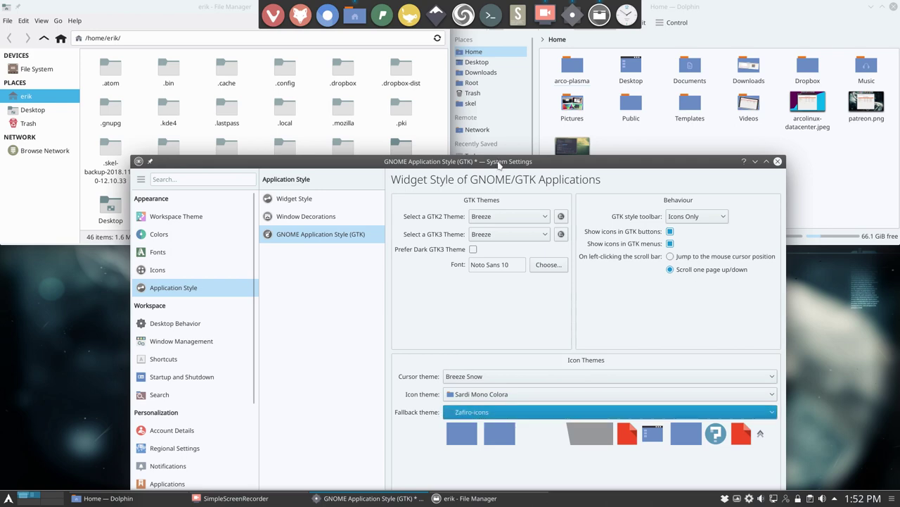
drag(500, 161, 451, 60)
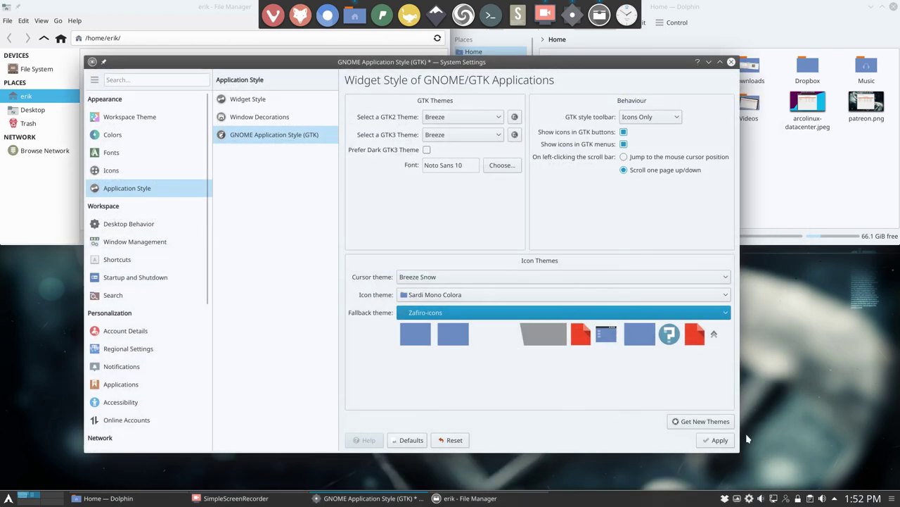
click(725, 439)
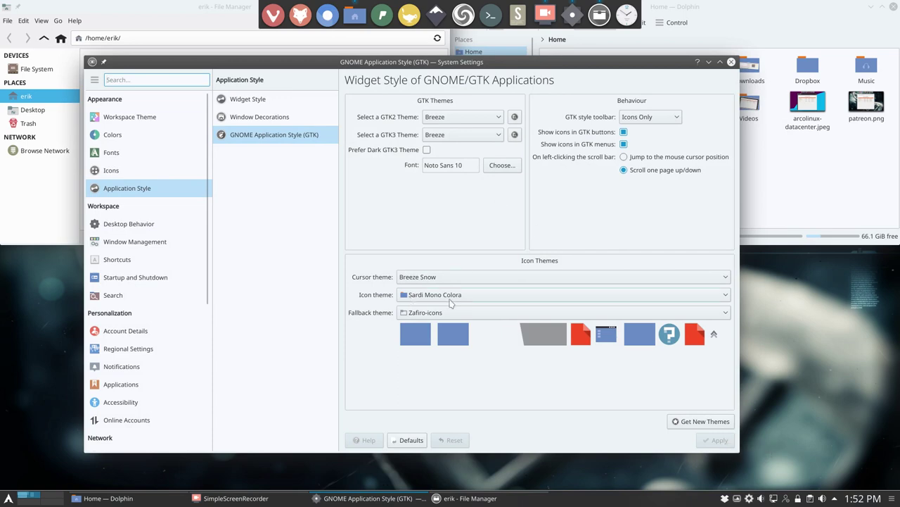
Close System Settings and the Thunar window.
click(732, 62)
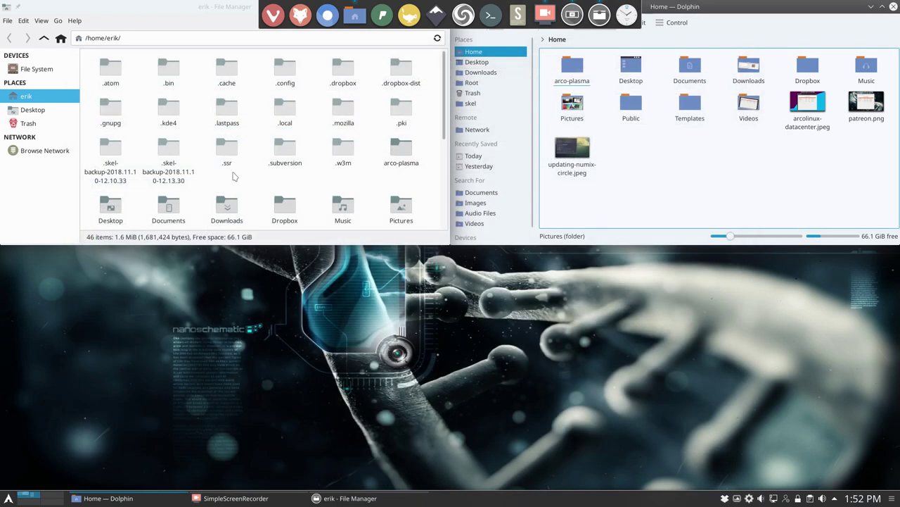
drag(211, 7, 368, 169)
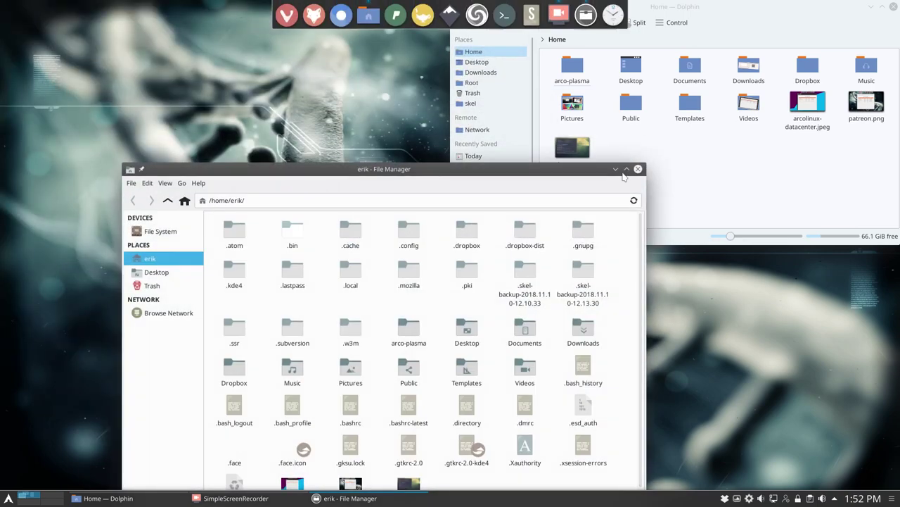
click(637, 170)
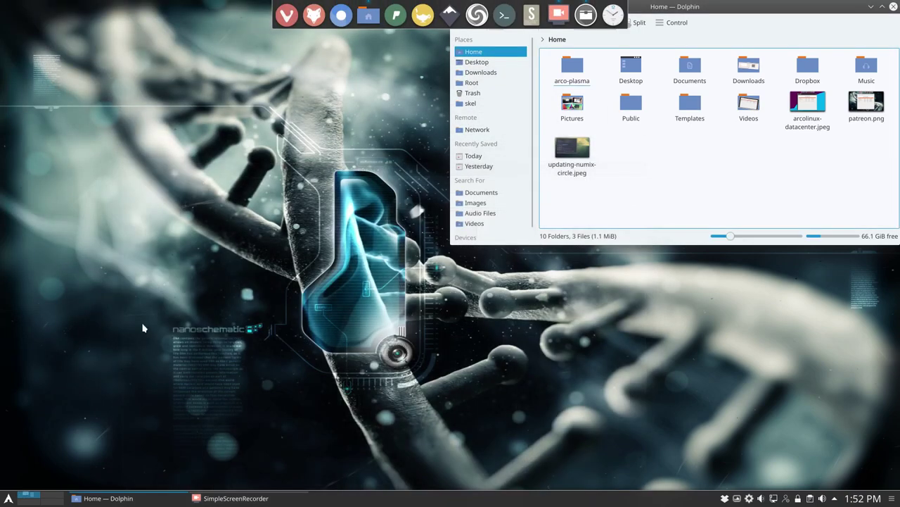
Relaunch Thunar by searching 'thun' in the application launcher.
click(11, 499)
text(thun)
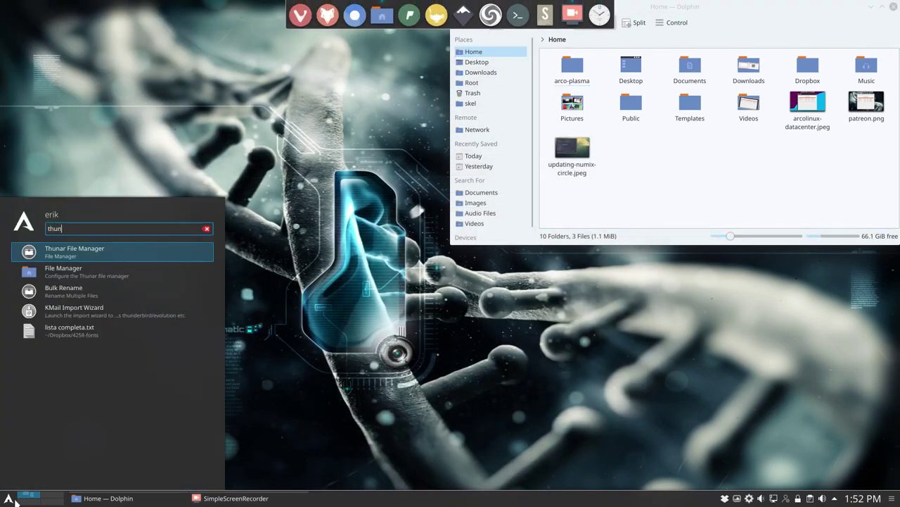
key(Return)
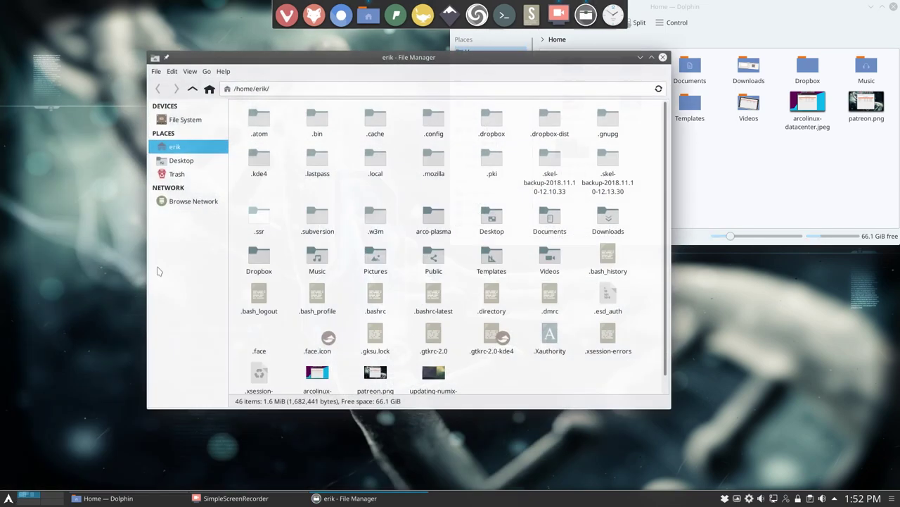
right_click(52, 316)
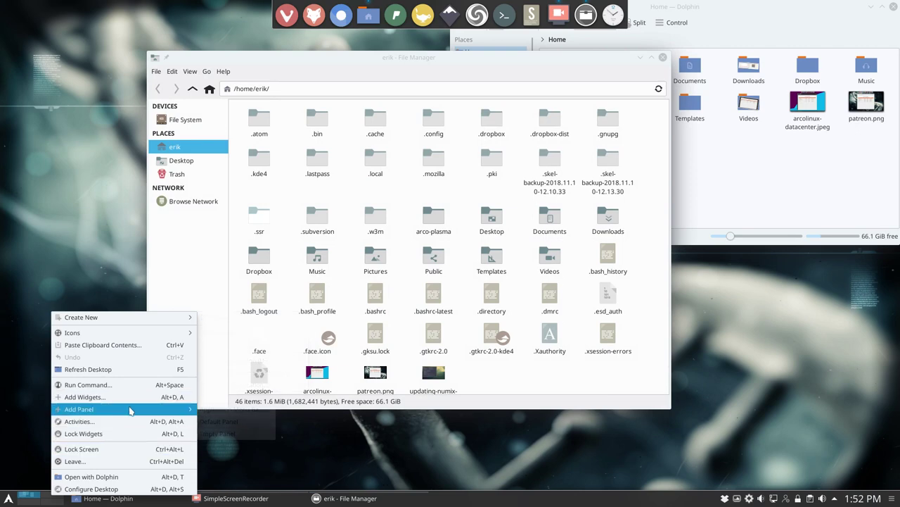
mouse_move(131, 410)
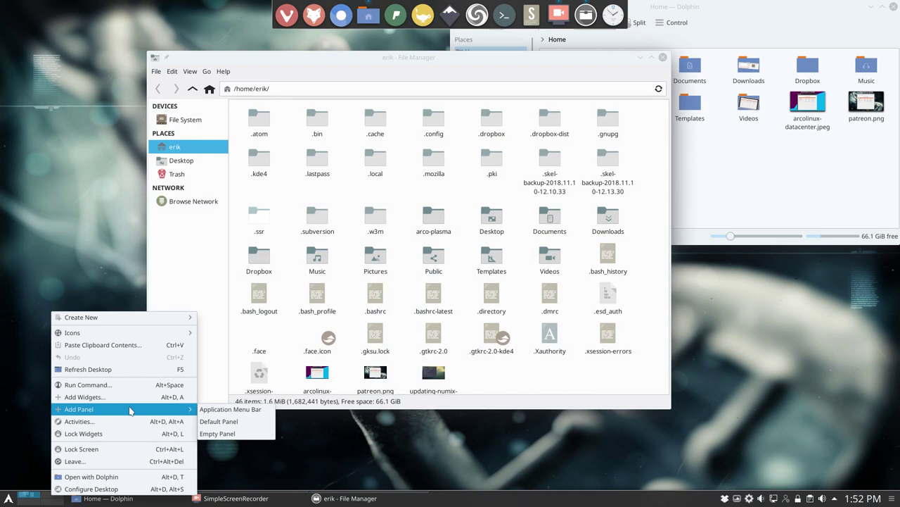
Open a terminal in the home folder and run 'thunar -q' to quit Thunar completely.
click(482, 381)
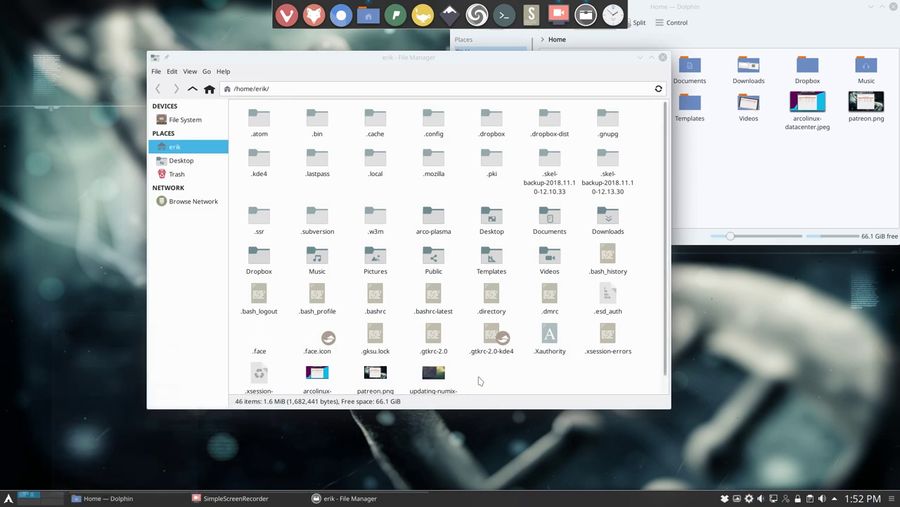
right_click(481, 380)
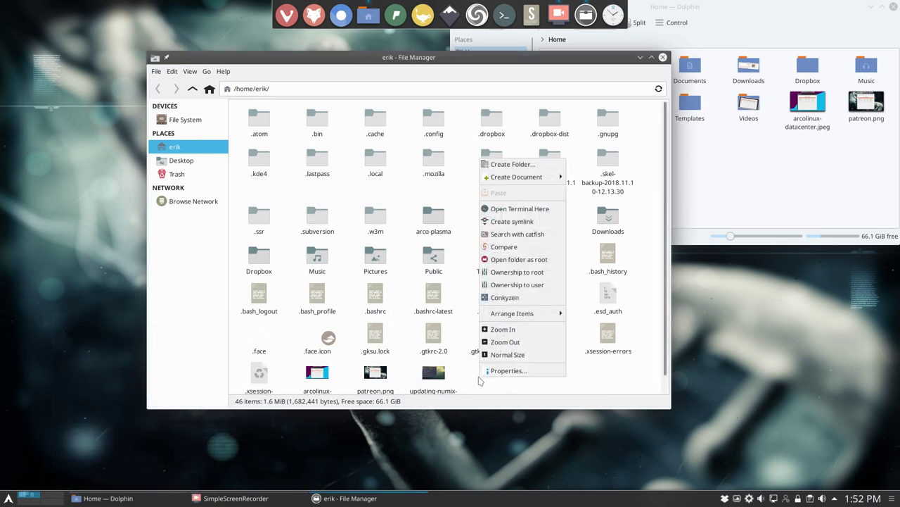
click(511, 209)
text(t)
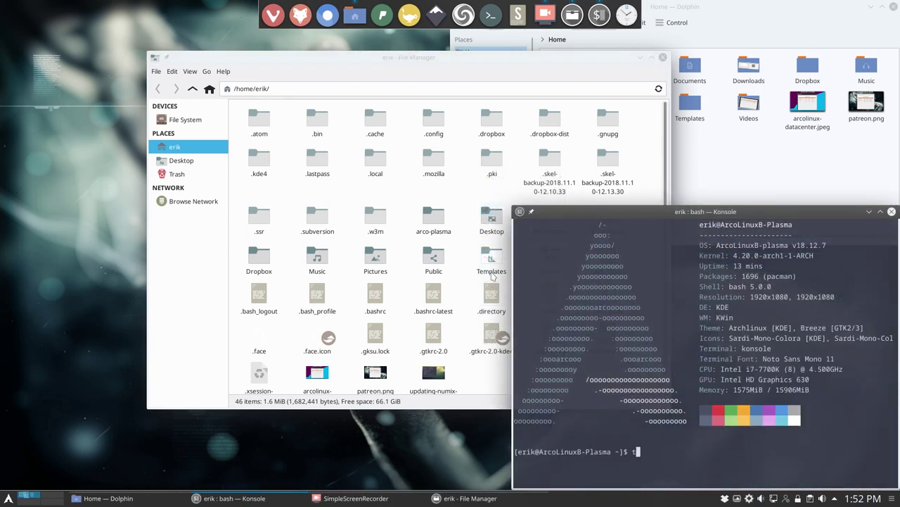
text(hunar )
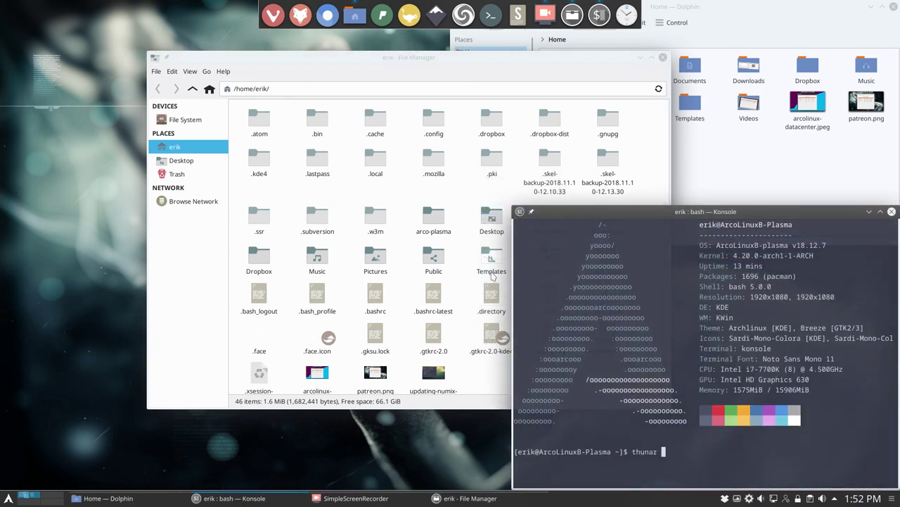
text(-q)
key(Return)
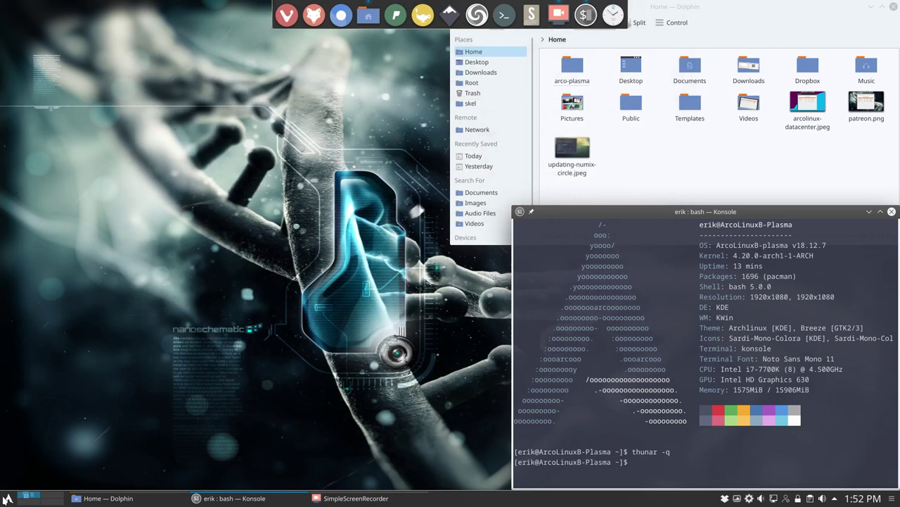
Relaunch Thunar from the application launcher by typing 'thunar'.
click(7, 498)
text(thunar)
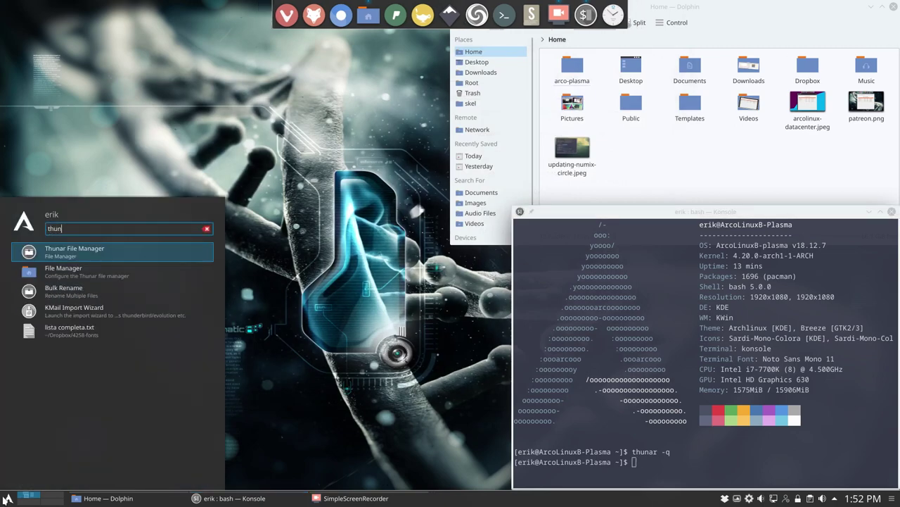
key(Return)
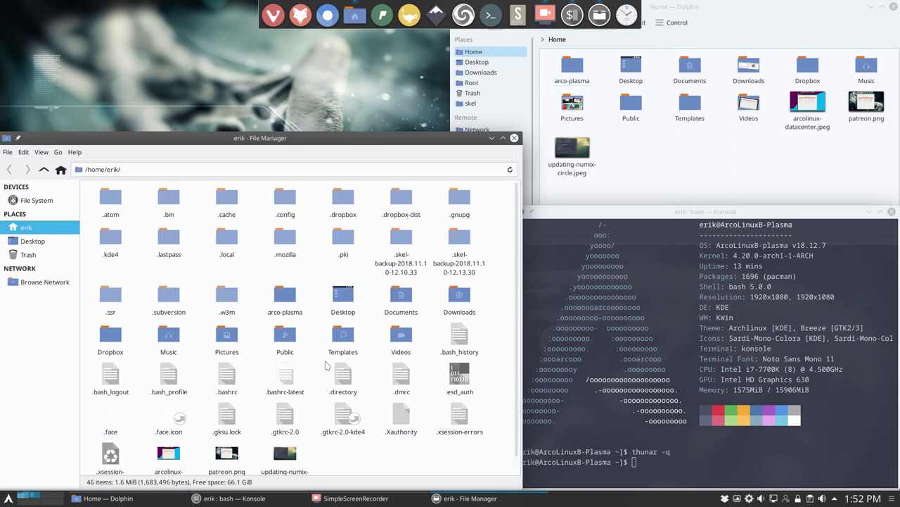
Close Konsole, hide hidden files in Thunar, and tile Thunar left beside Dolphin on the right.
click(891, 211)
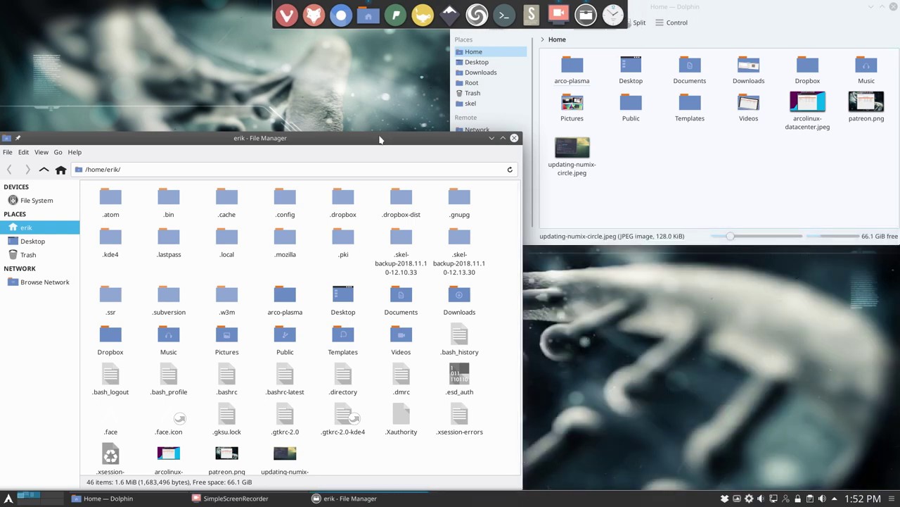
drag(376, 138, 399, 75)
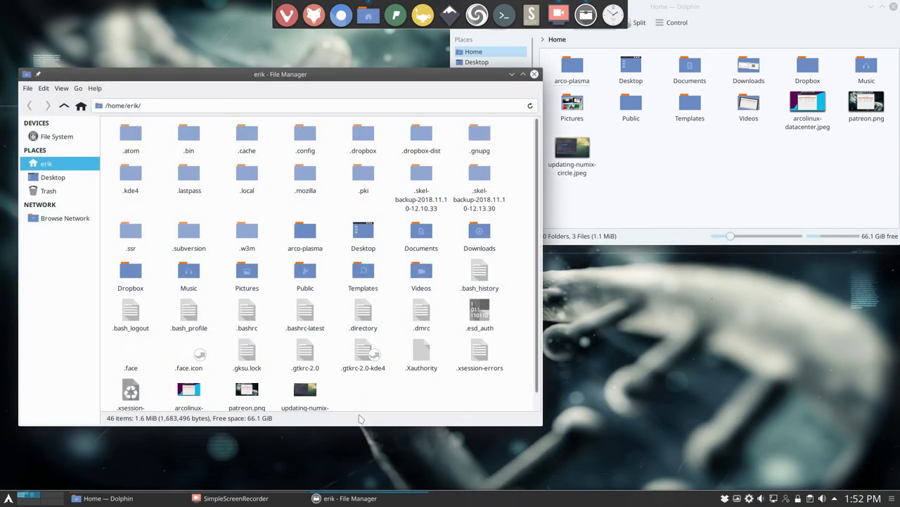
key(ctrl+h)
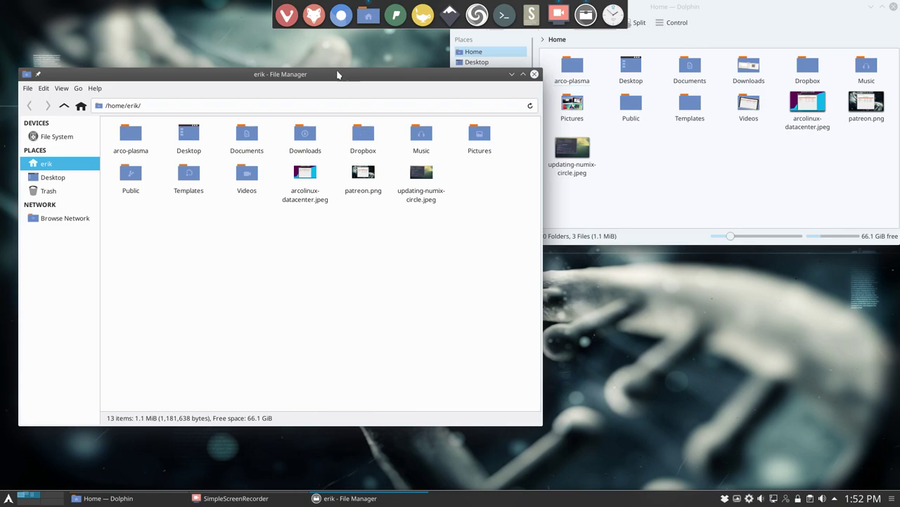
drag(320, 79, 1, 157)
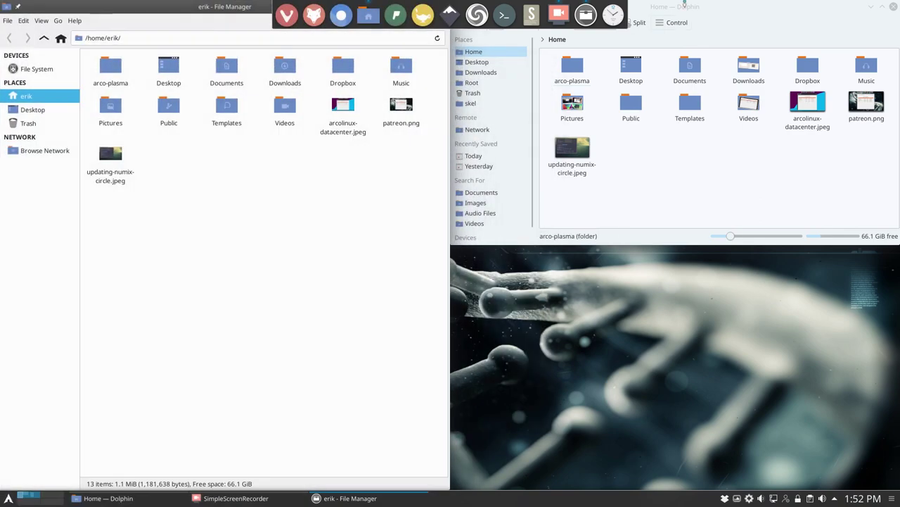
drag(686, 7, 899, 218)
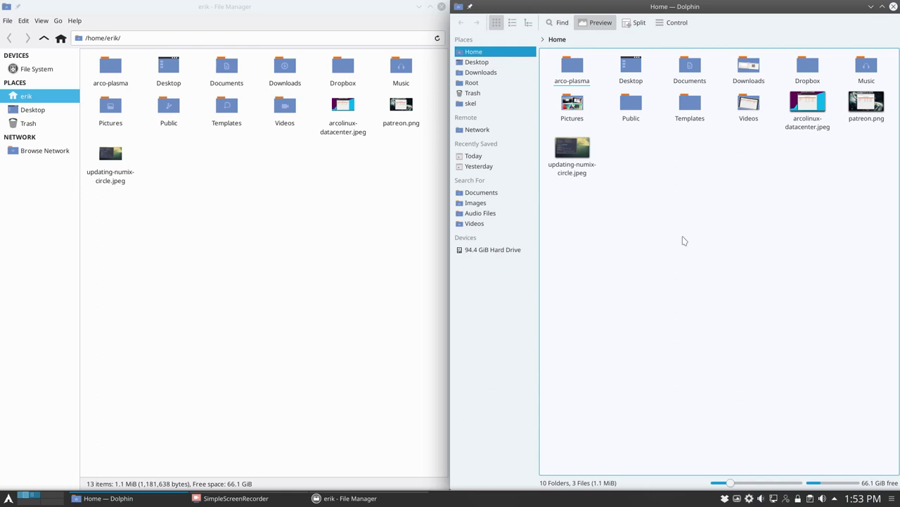
Compare the matching icons in Thunar and Dolphin, then close Dolphin.
click(360, 231)
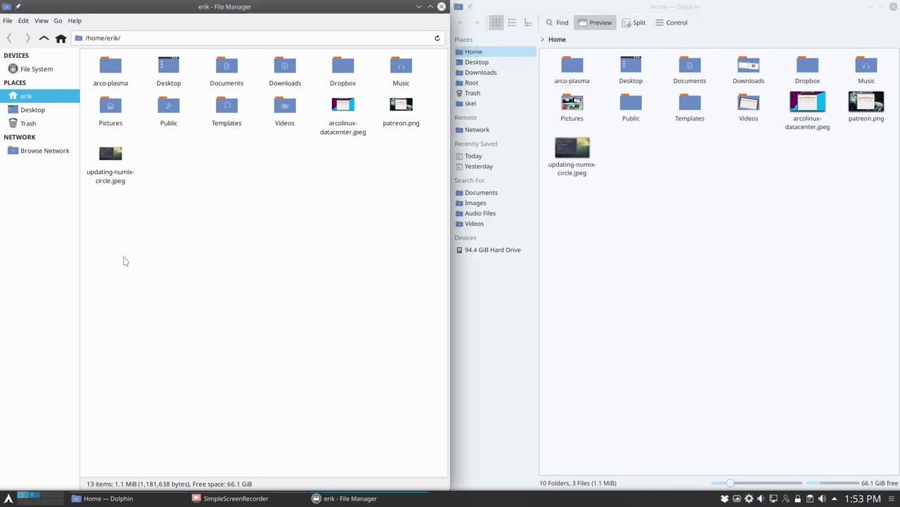
click(779, 279)
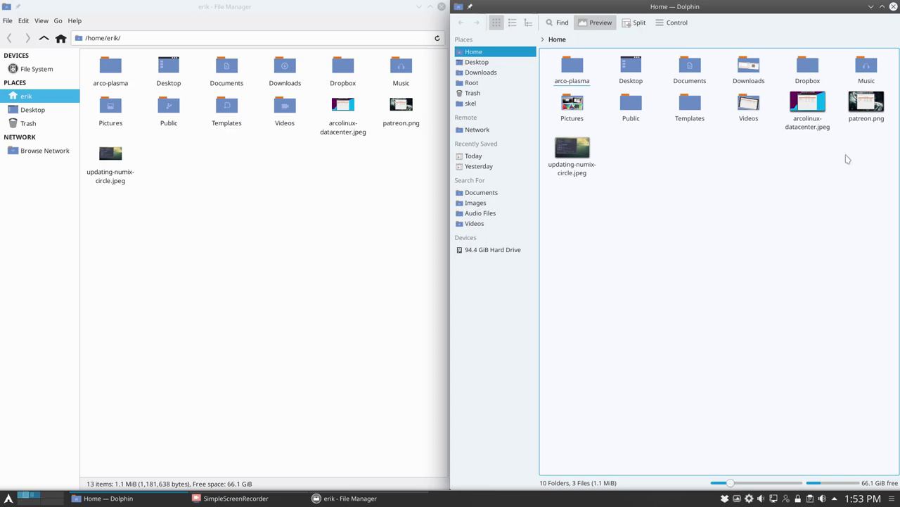
click(894, 6)
Close Thunar, then run 'pksyua' in a new Konsole and enter the sudo password.
click(441, 6)
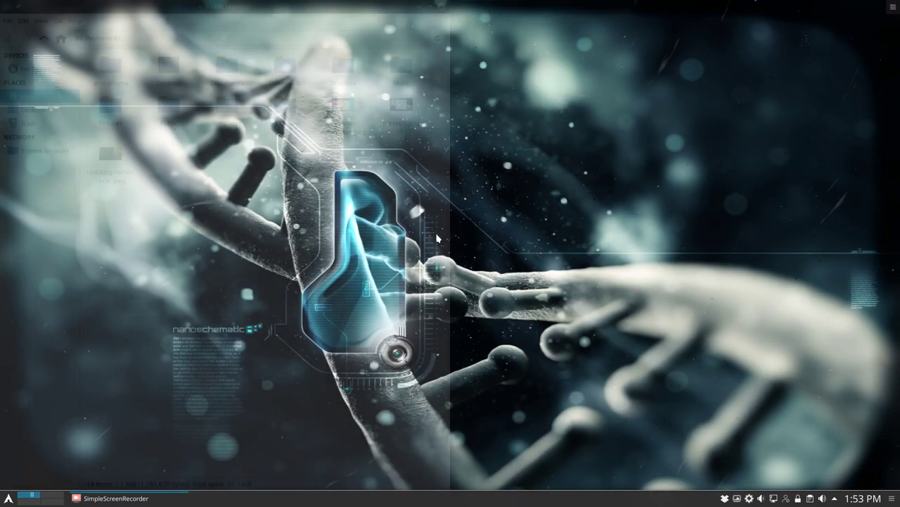
key(ctrl+alt+t)
text(pksyua)
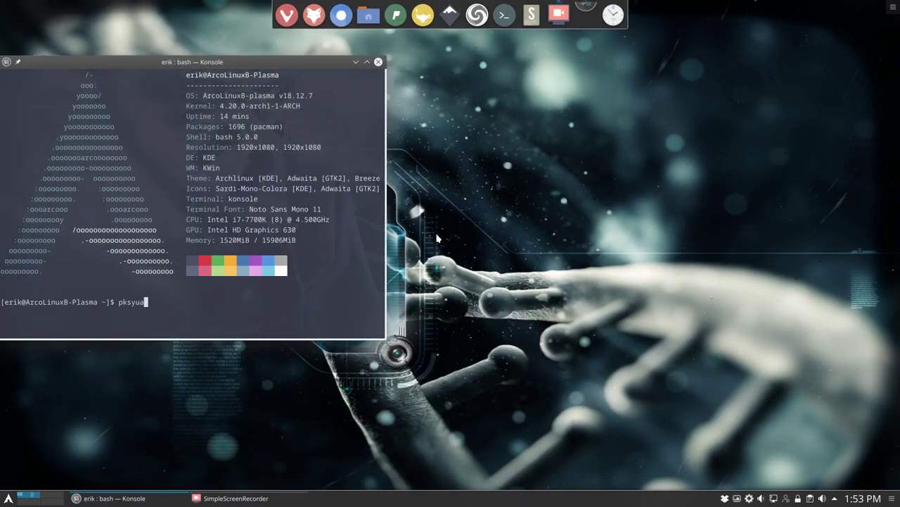
key(Return)
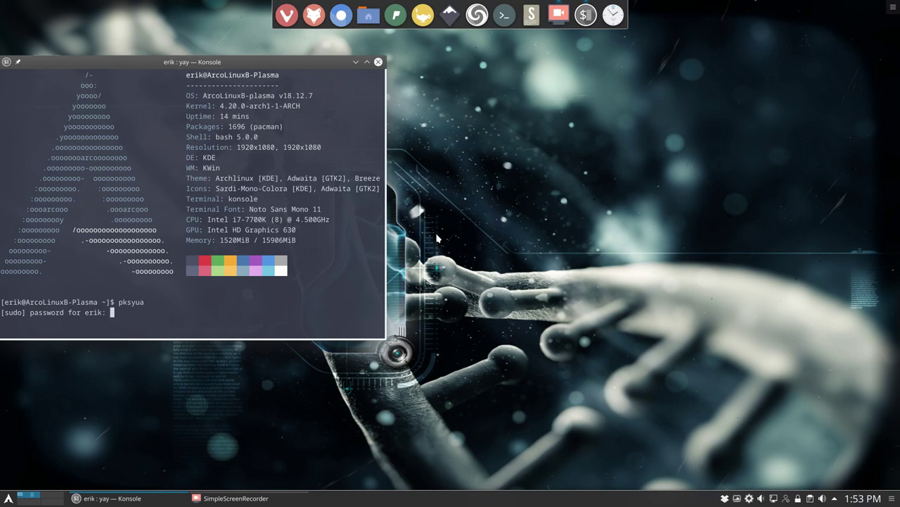
key(Return)
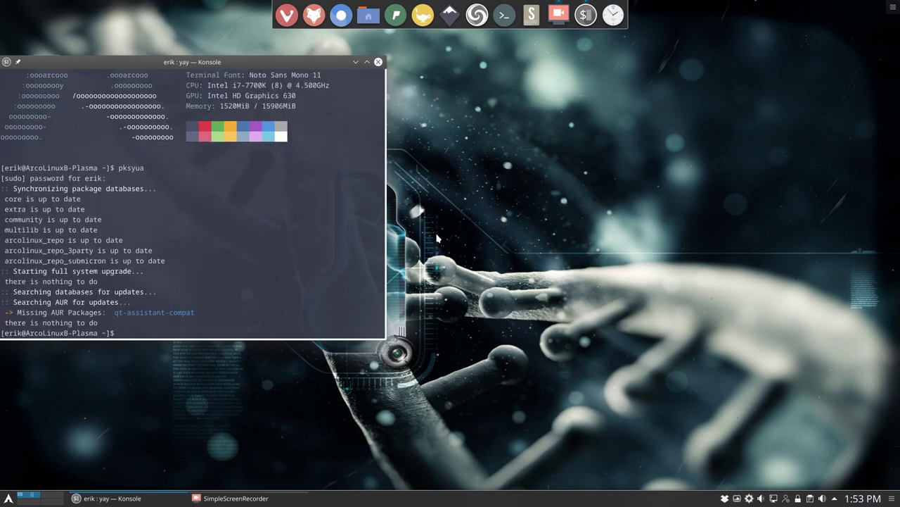